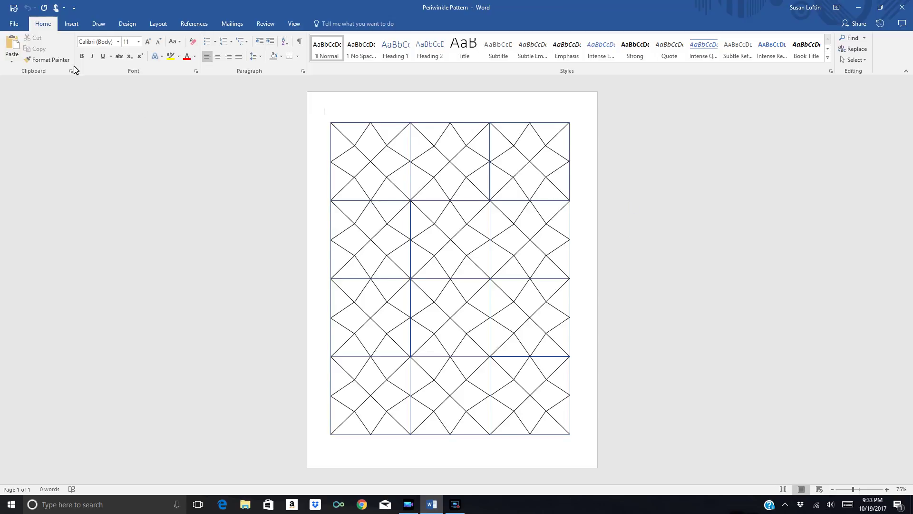
- Create a new blank document and set its page margins to Narrow
{"action": "left_click", "coordinate": [14, 24]}
{"action": "left_click", "coordinate": [20, 65]}
{"action": "left_click", "coordinate": [129, 170]}
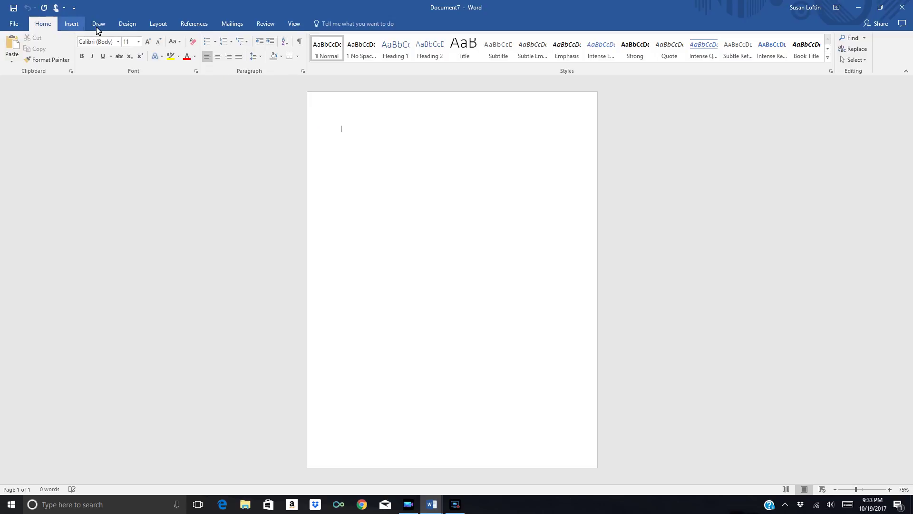
{"action": "left_click", "coordinate": [159, 24]}
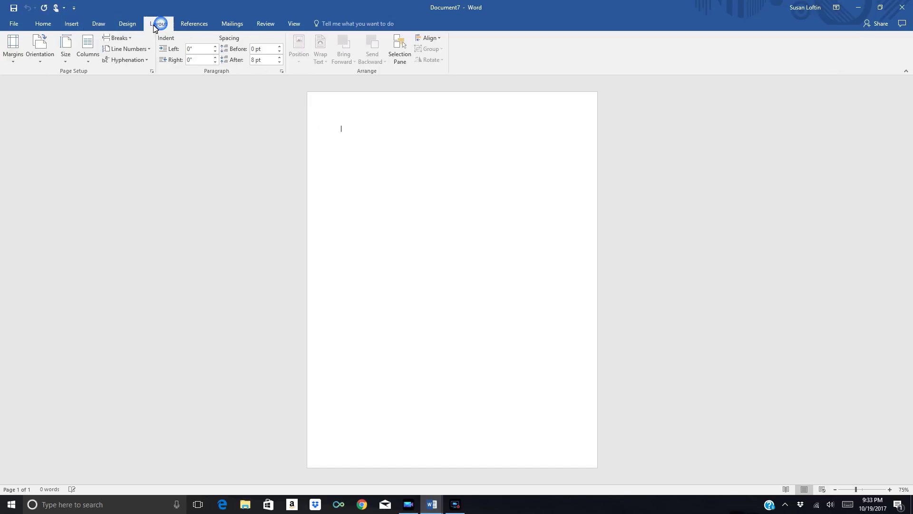
{"action": "left_click", "coordinate": [14, 62]}
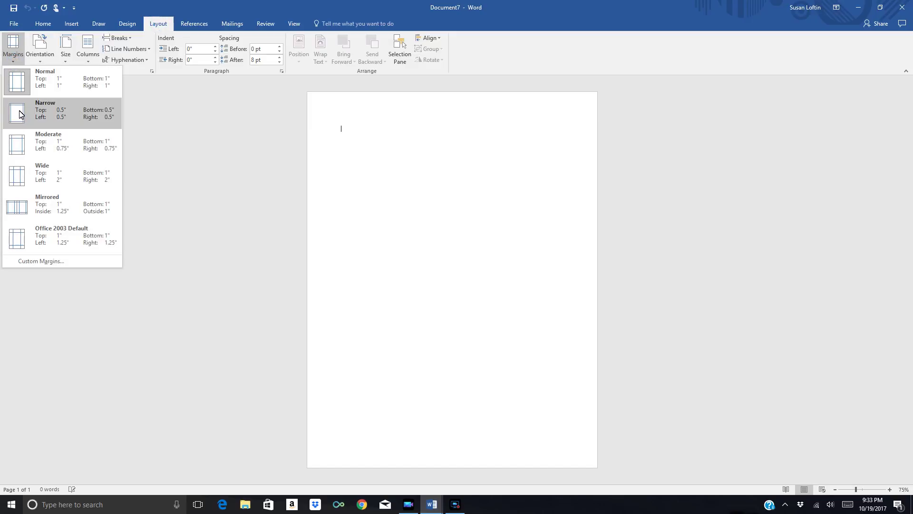
{"action": "left_click", "coordinate": [20, 114]}
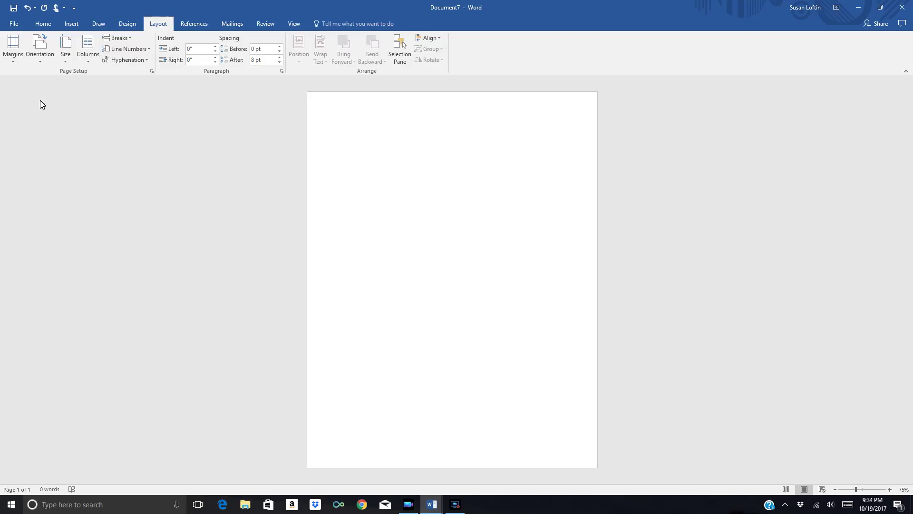
- Draw a square about 6.32" on each side and position it near the top of the page
{"action": "left_click", "coordinate": [72, 24]}
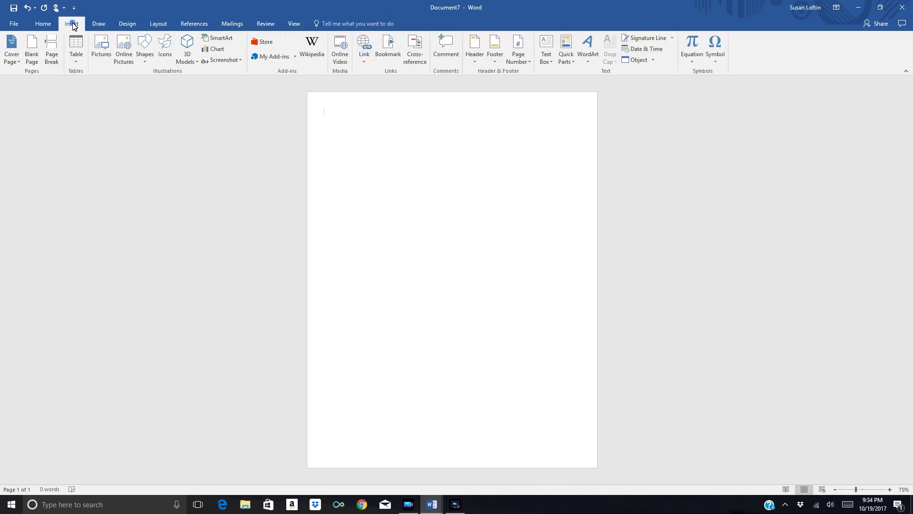
{"action": "left_click", "coordinate": [146, 57]}
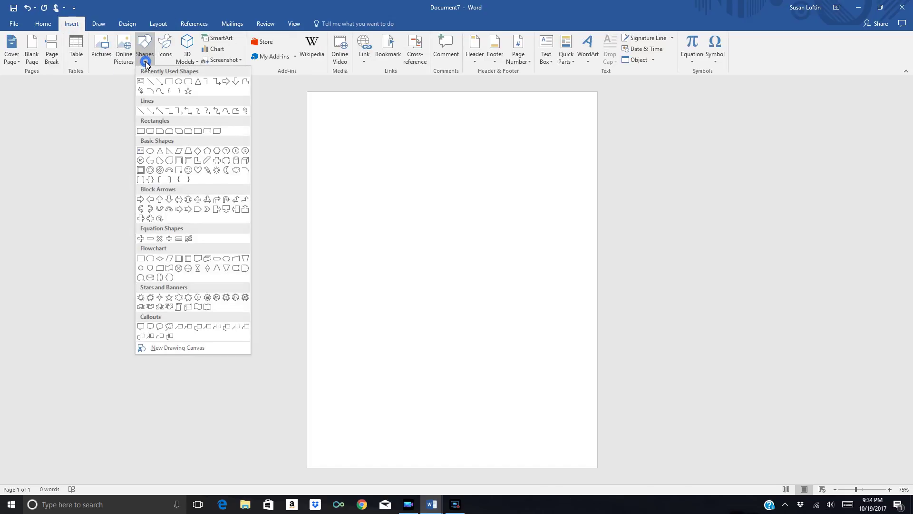
{"action": "left_click", "coordinate": [168, 82]}
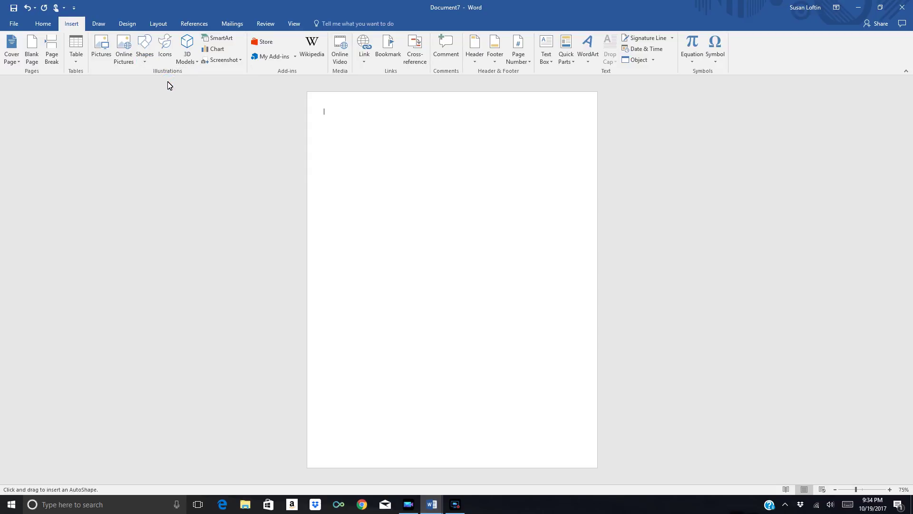
{"action": "left_click_drag", "start_coordinate": [347, 135], "coordinate": [564, 351]}
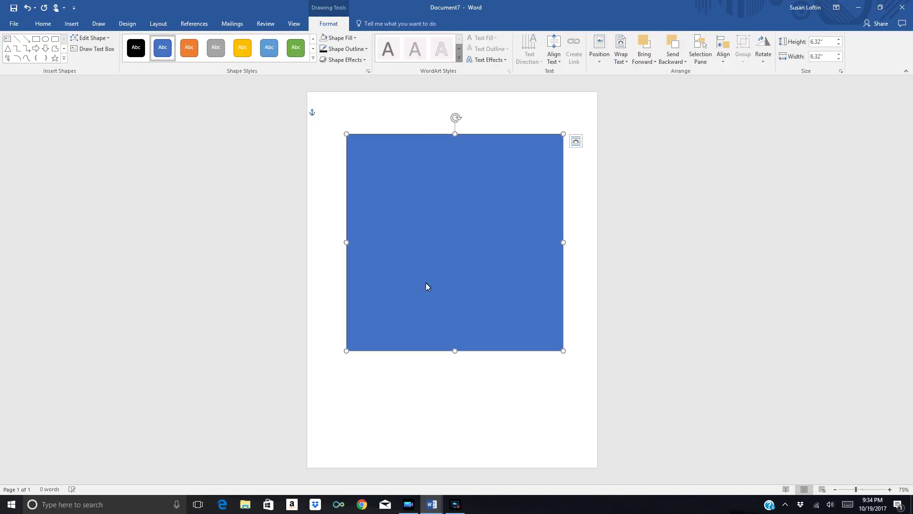
{"action": "left_click_drag", "start_coordinate": [418, 138], "coordinate": [404, 122]}
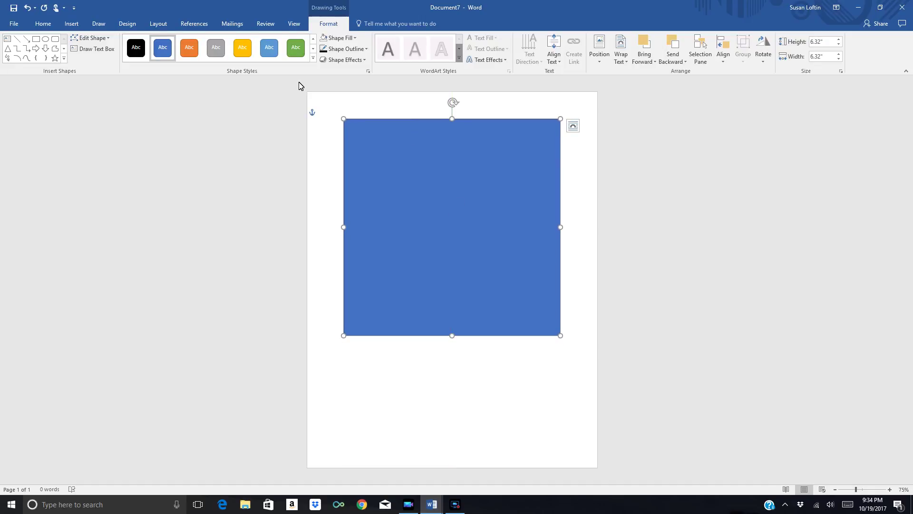
- Remove the large square's fill and make its outline black
{"action": "left_click", "coordinate": [354, 38]}
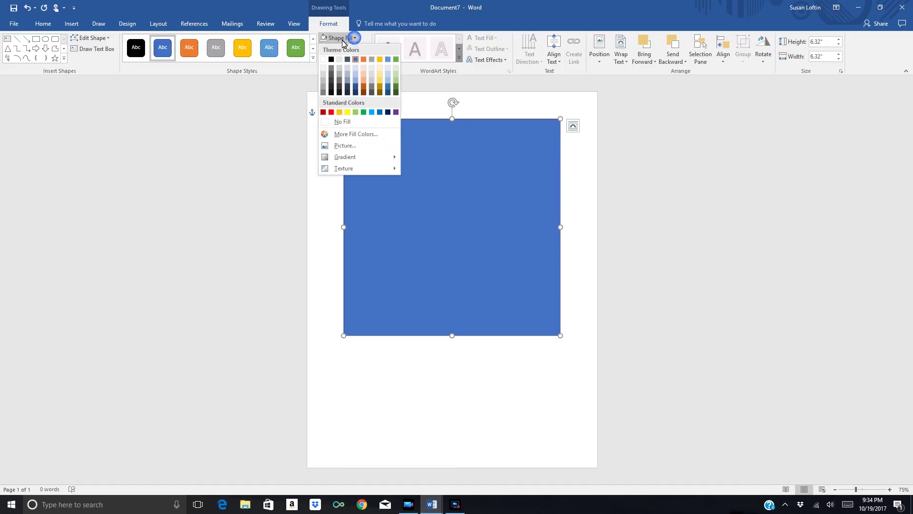
{"action": "left_click", "coordinate": [342, 122]}
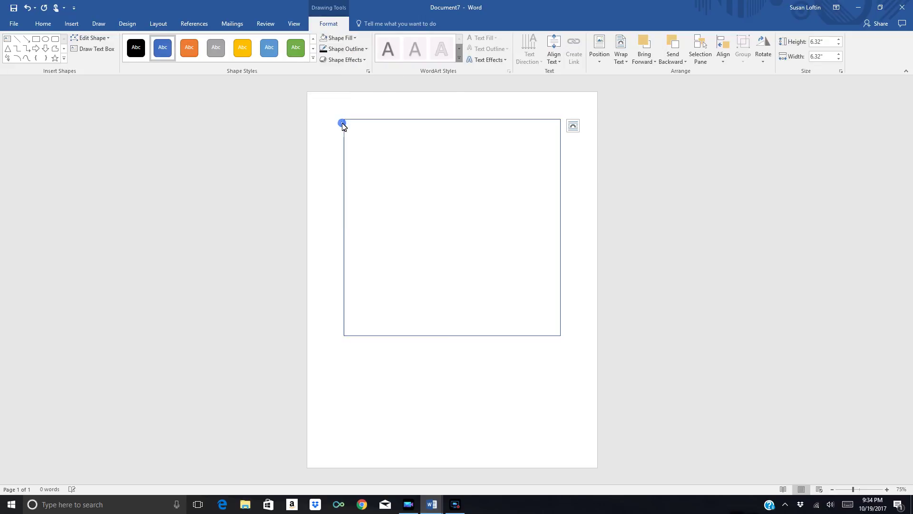
{"action": "left_click", "coordinate": [365, 50]}
{"action": "left_click", "coordinate": [332, 72]}
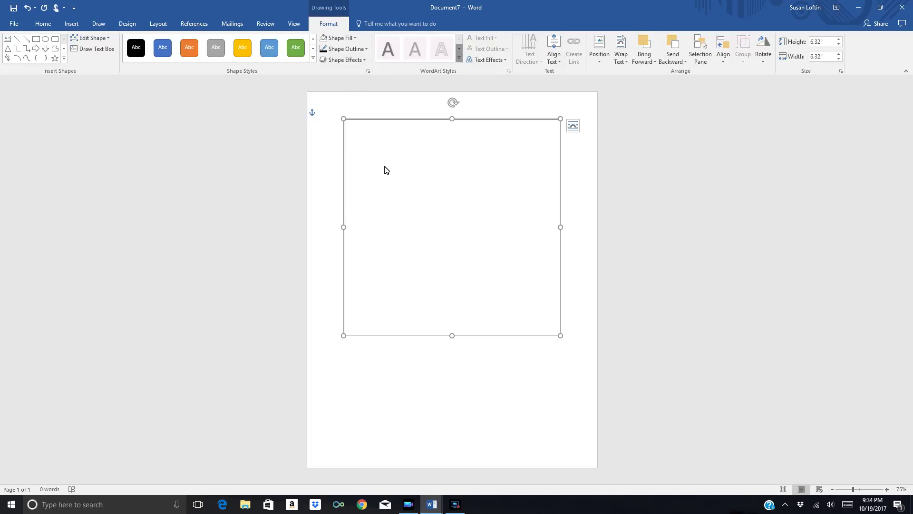
{"action": "left_click", "coordinate": [327, 176]}
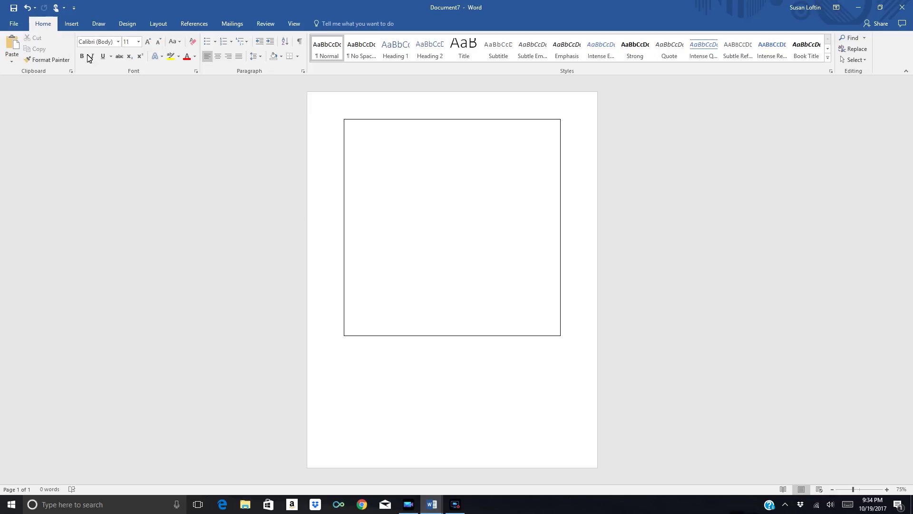
- Draw a smaller square about 2.39" on each side below the large one, with no fill and a black outline
{"action": "left_click", "coordinate": [72, 25]}
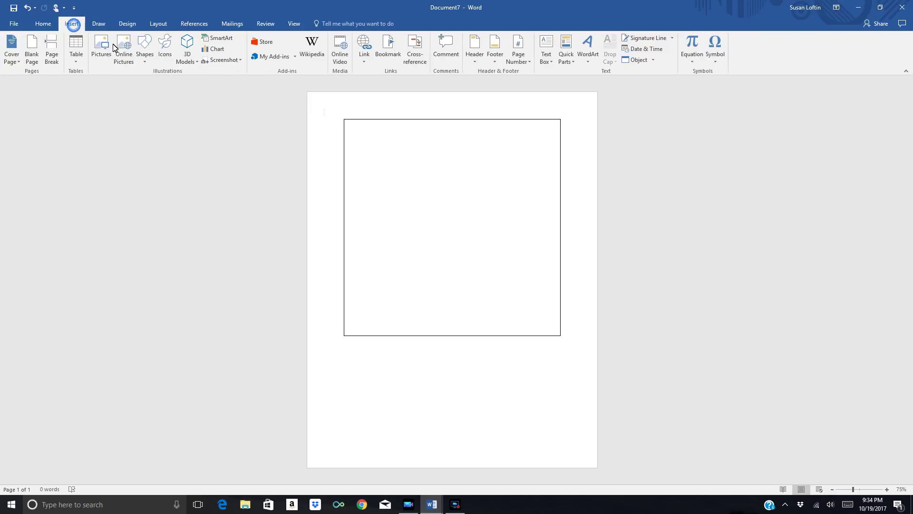
{"action": "left_click", "coordinate": [144, 59]}
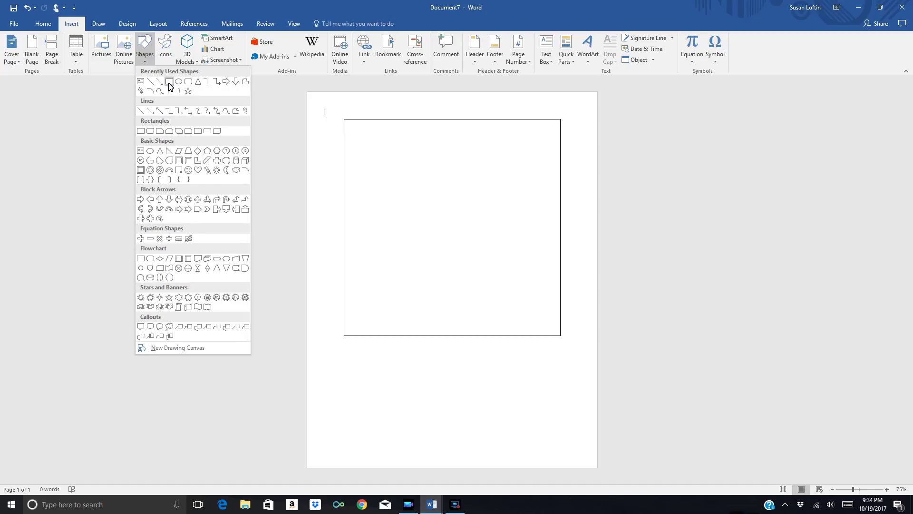
{"action": "left_click", "coordinate": [169, 81]}
{"action": "left_click_drag", "start_coordinate": [381, 365], "coordinate": [463, 446]}
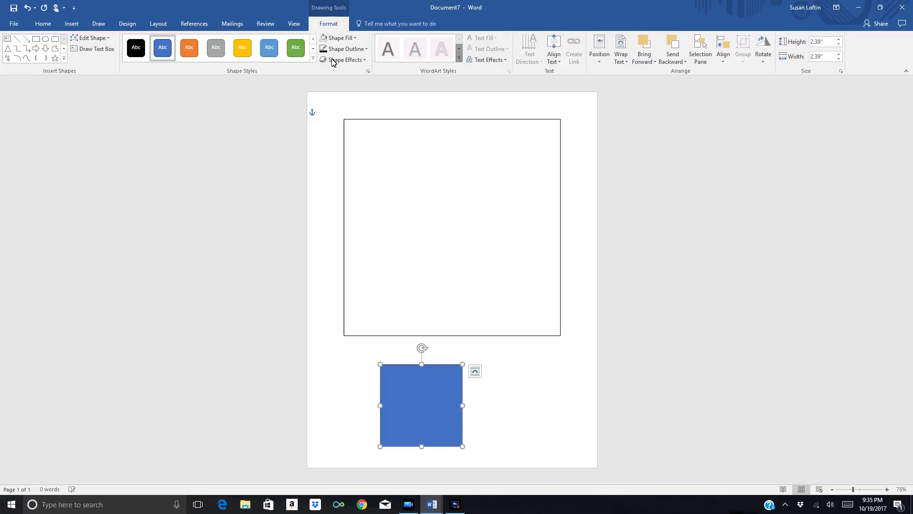
{"action": "left_click", "coordinate": [324, 41]}
{"action": "left_click", "coordinate": [324, 48]}
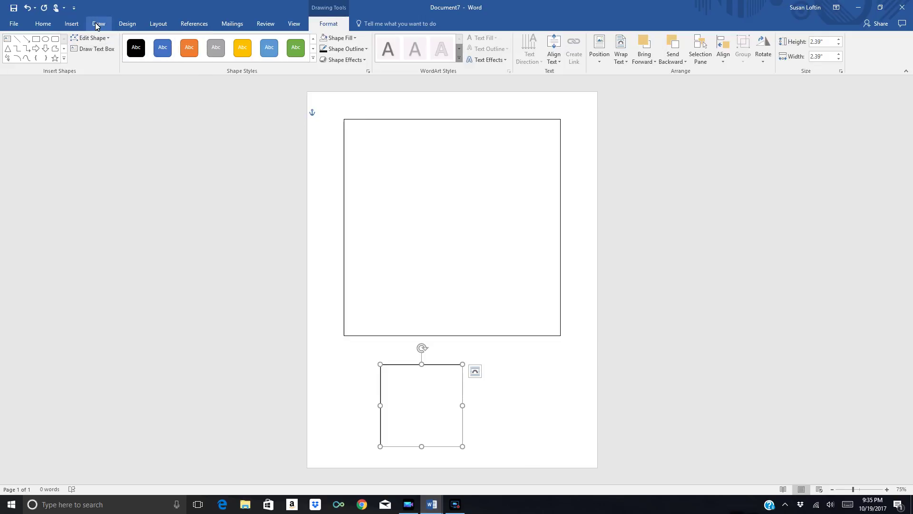
- Draw a black diagonal line from the large square's upper-left corner to its lower-right corner
{"action": "left_click", "coordinate": [71, 23]}
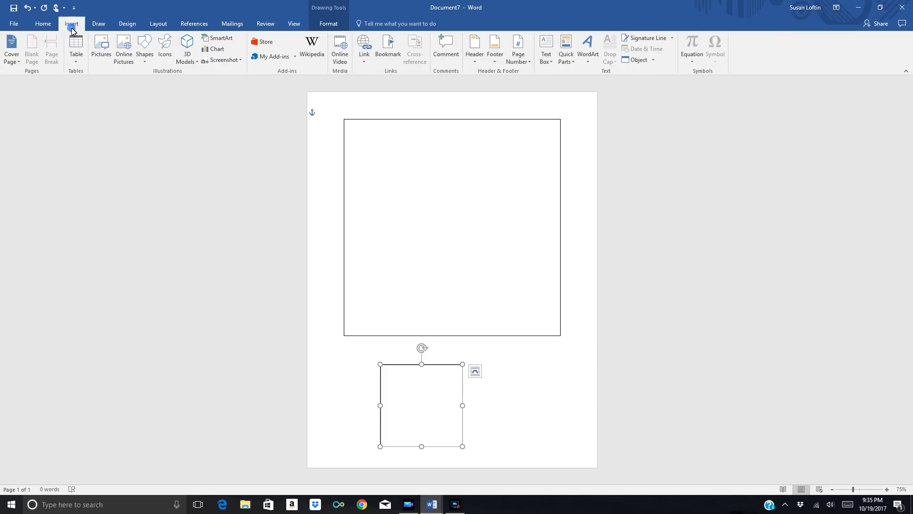
{"action": "left_click", "coordinate": [144, 62]}
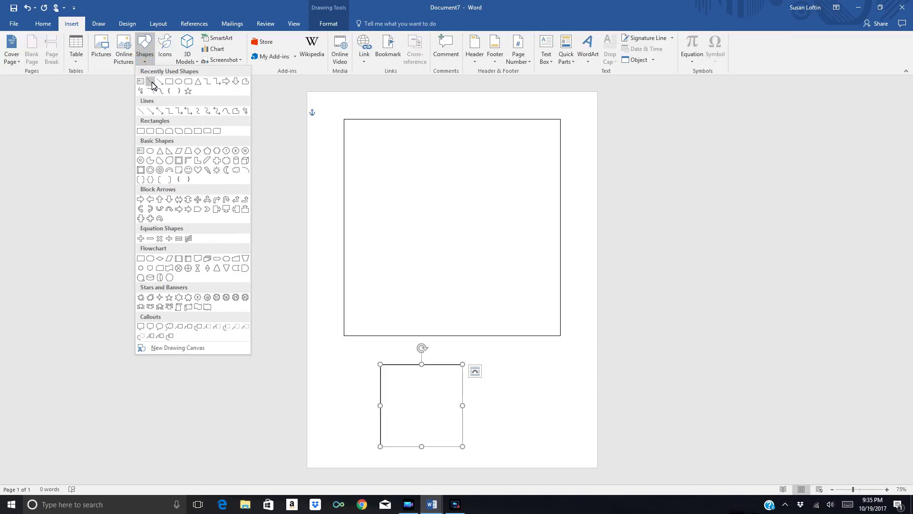
{"action": "left_click", "coordinate": [151, 83]}
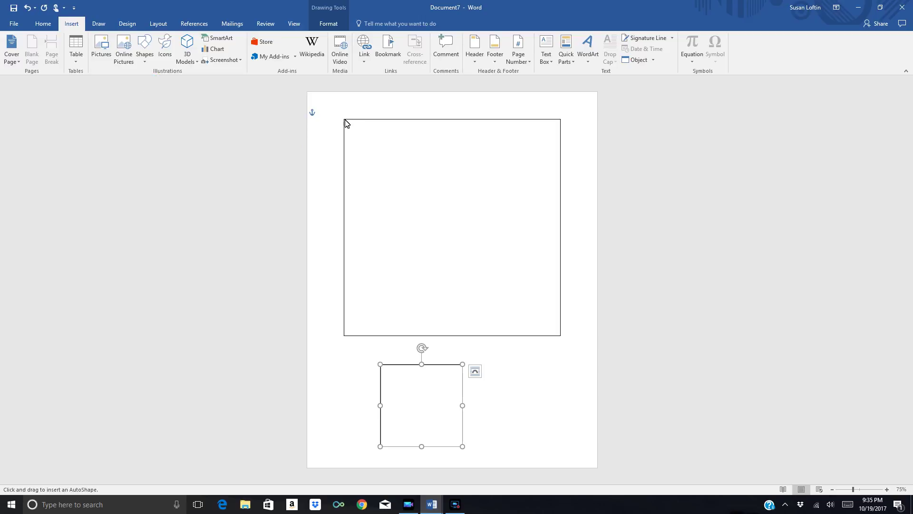
{"action": "left_click_drag", "start_coordinate": [343, 120], "coordinate": [561, 337]}
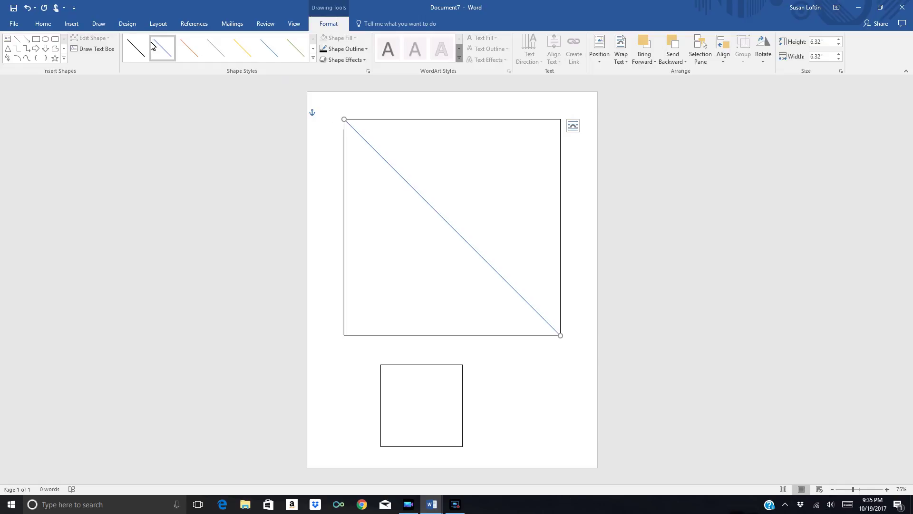
{"action": "left_click", "coordinate": [133, 48]}
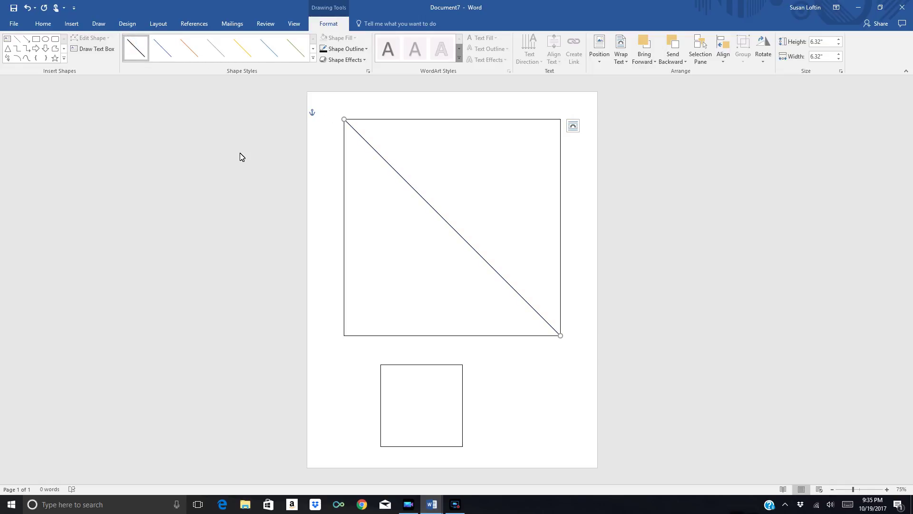
- Draw a second black diagonal from the large square's upper-right corner to its lower-left corner
{"action": "left_click", "coordinate": [71, 25]}
{"action": "left_click", "coordinate": [144, 50]}
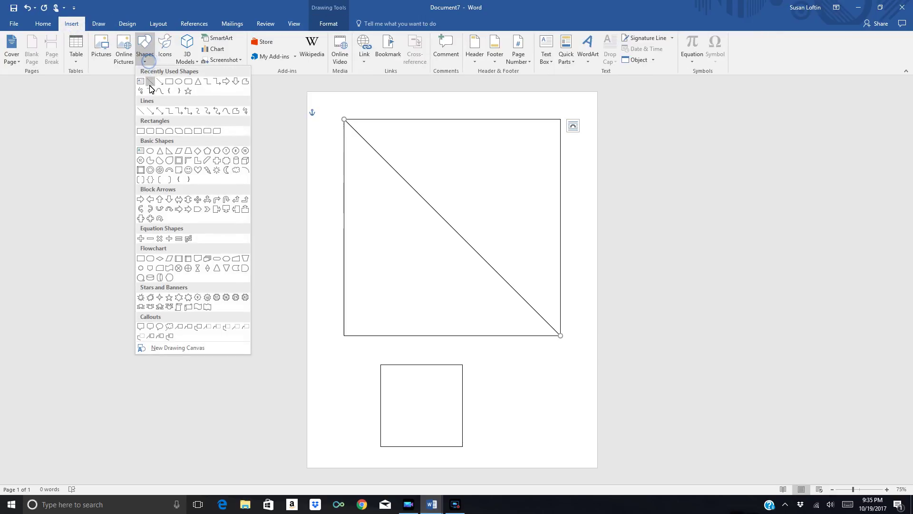
{"action": "left_click", "coordinate": [150, 82]}
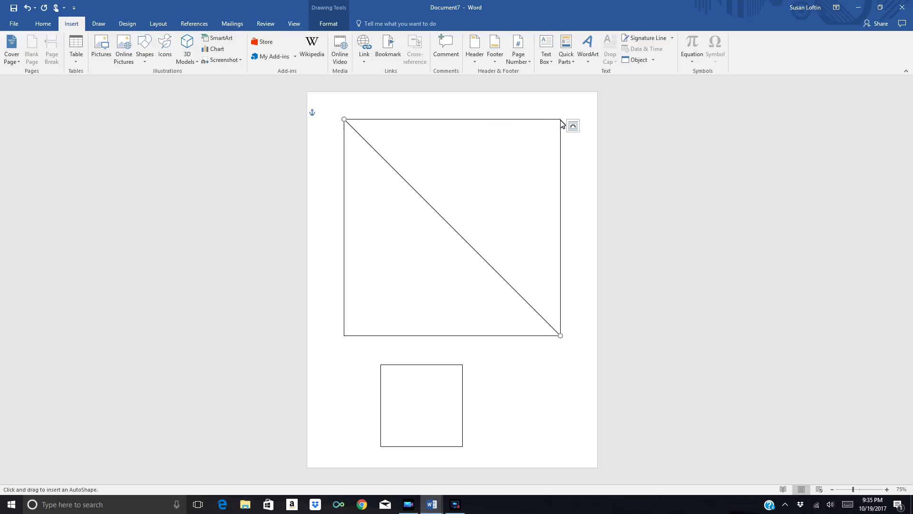
{"action": "mouse_move", "coordinate": [561, 120]}
{"action": "left_mouse_down"}
{"action": "mouse_move", "coordinate": [515, 201]}
{"action": "mouse_move", "coordinate": [344, 335]}
{"action": "left_mouse_up"}
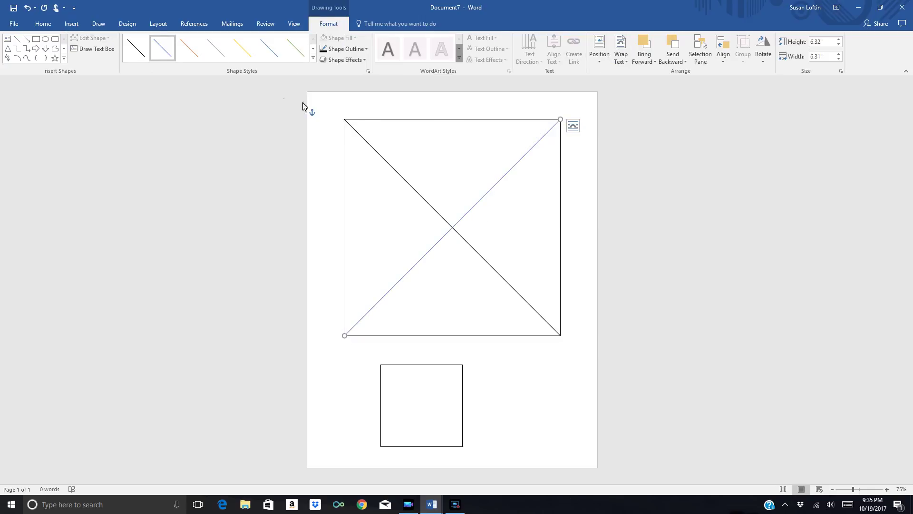
{"action": "left_click", "coordinate": [136, 51]}
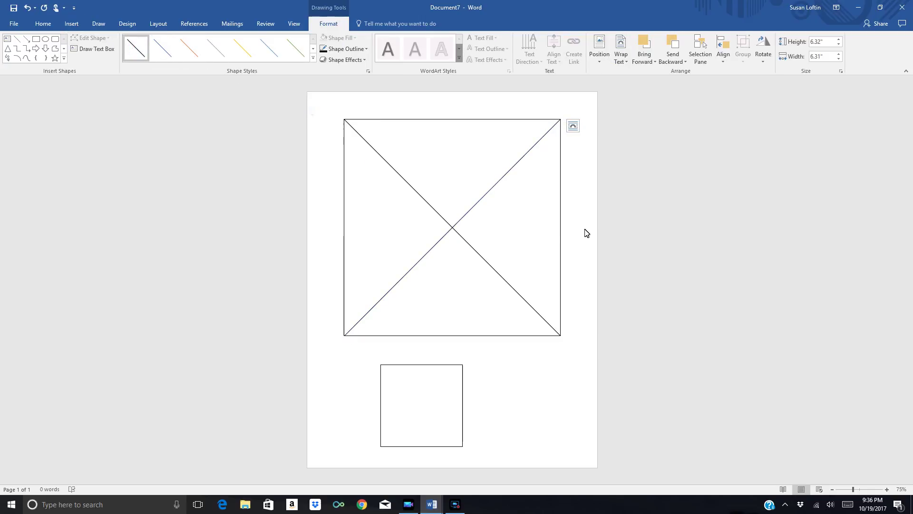
{"action": "left_click", "coordinate": [581, 194]}
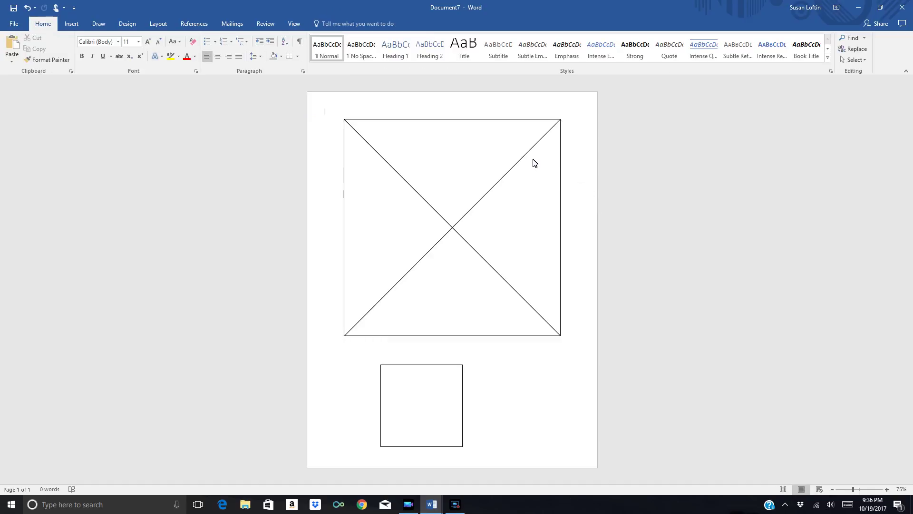
- Adjust the lower-left end of the second diagonal so that it meets the large square's corner exactly
{"action": "left_click", "coordinate": [375, 305]}
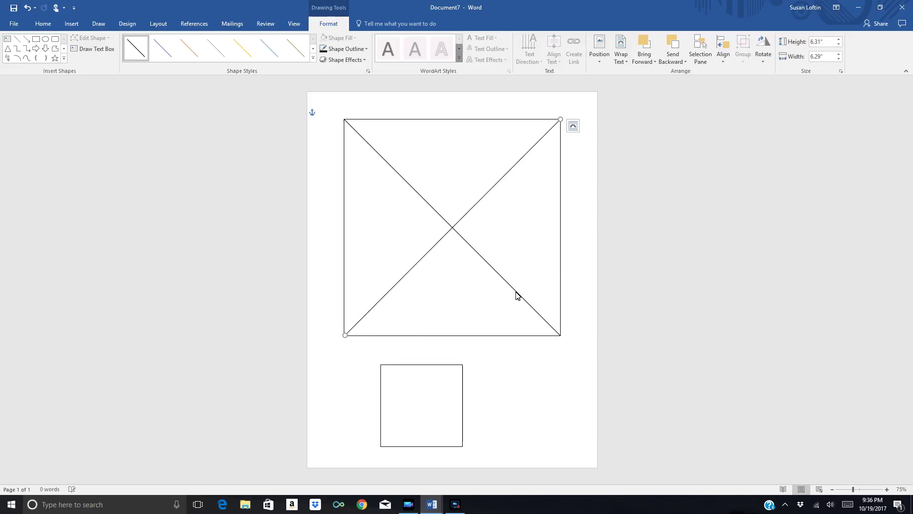
{"action": "left_click", "coordinate": [568, 259]}
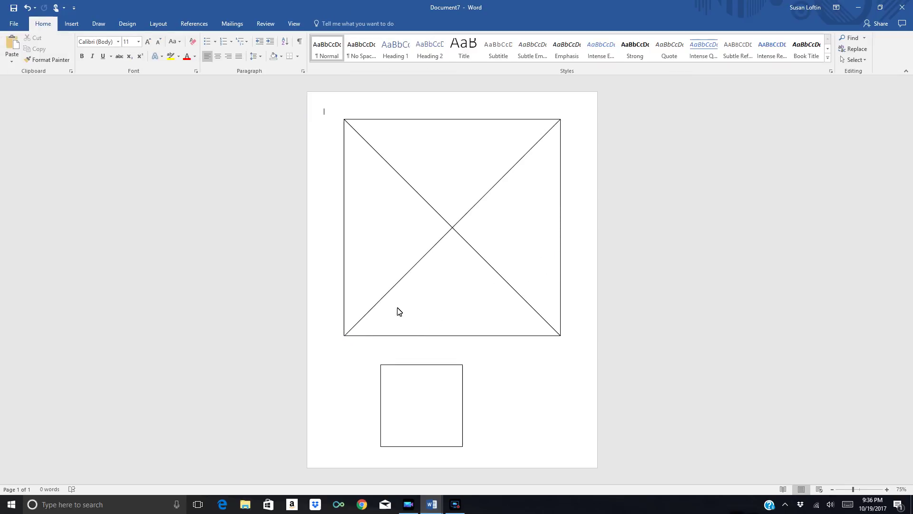
{"action": "left_click", "coordinate": [358, 325]}
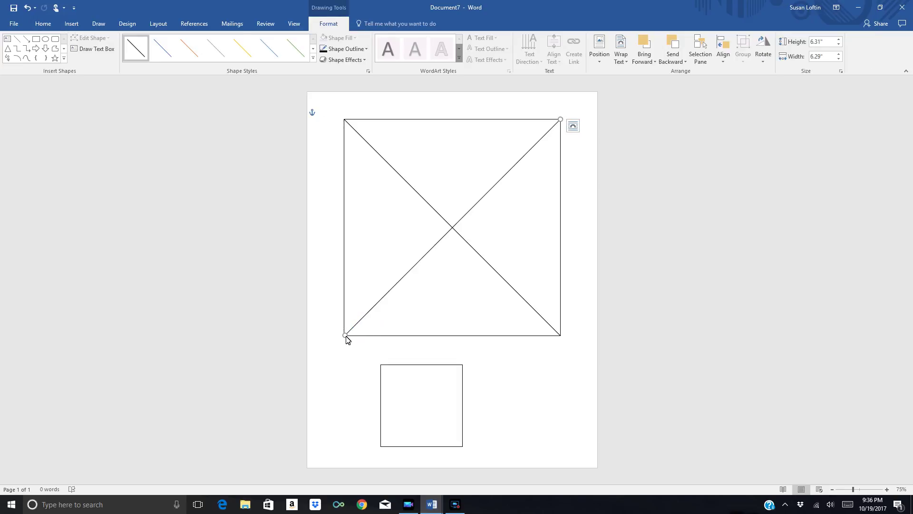
{"action": "left_click_drag", "start_coordinate": [346, 337], "coordinate": [345, 337]}
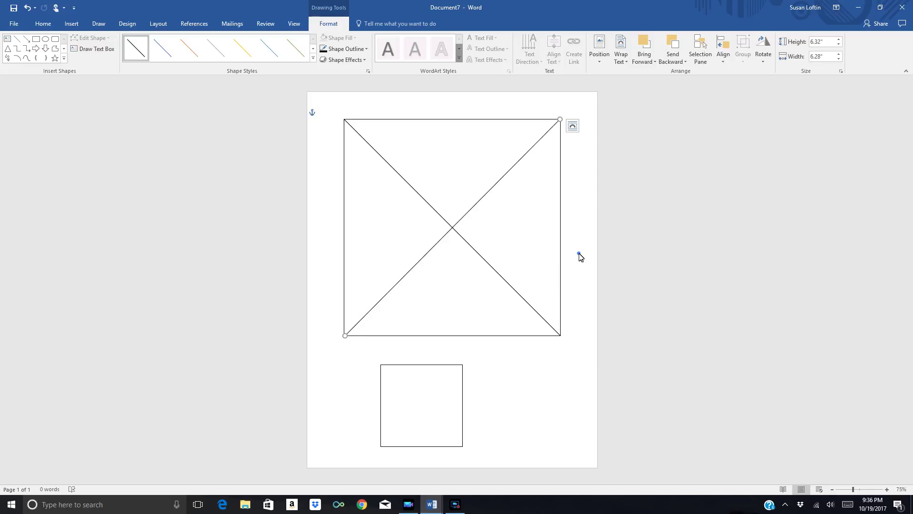
{"action": "left_click", "coordinate": [580, 255]}
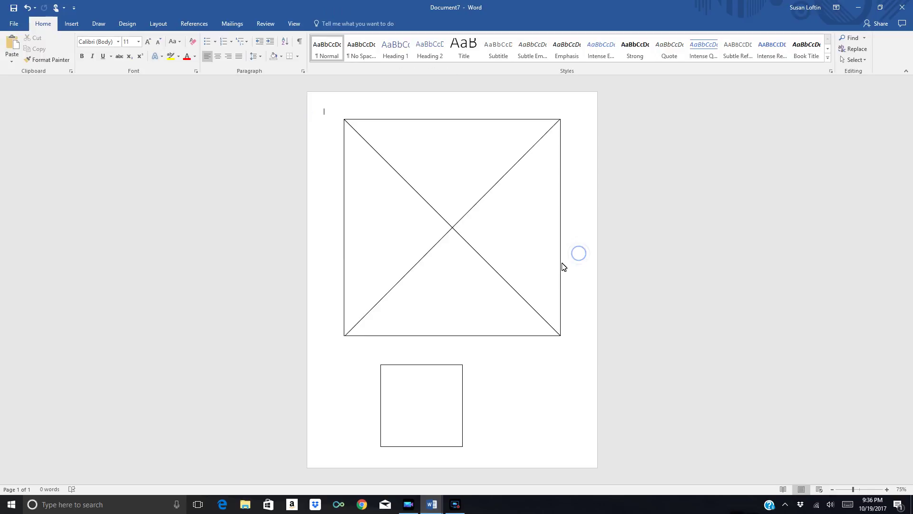
{"action": "left_click", "coordinate": [348, 336]}
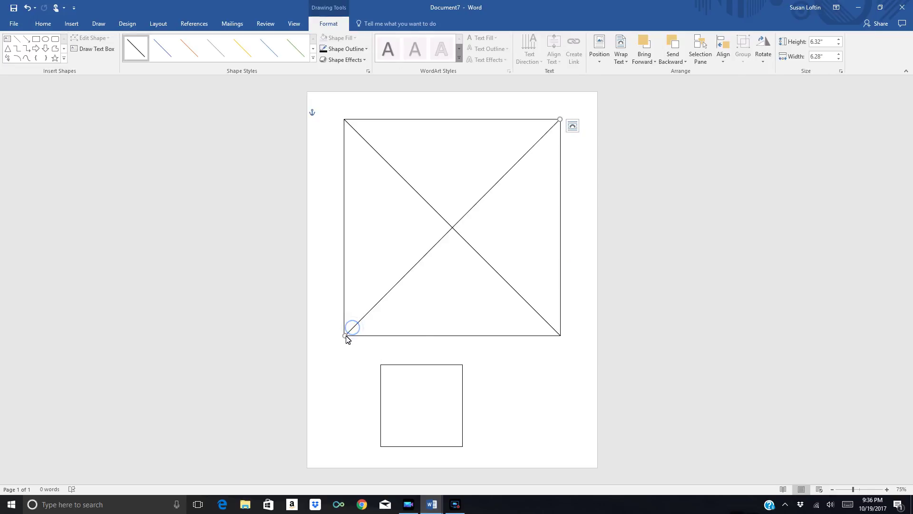
{"action": "left_click", "coordinate": [579, 285]}
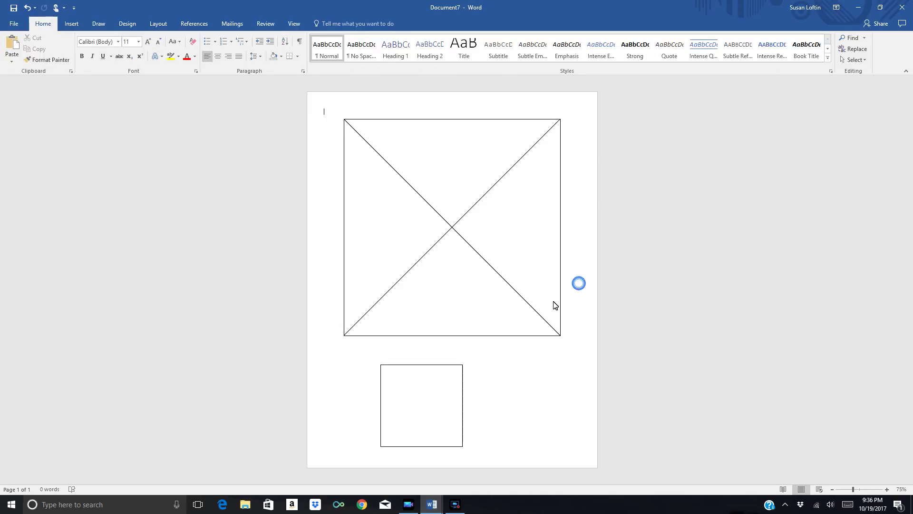
{"action": "left_click", "coordinate": [351, 332]}
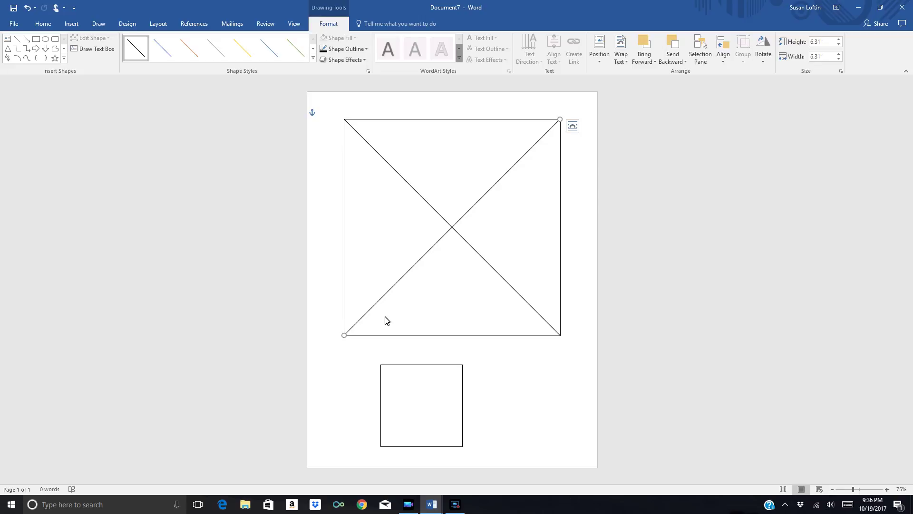
{"action": "left_click", "coordinate": [572, 202]}
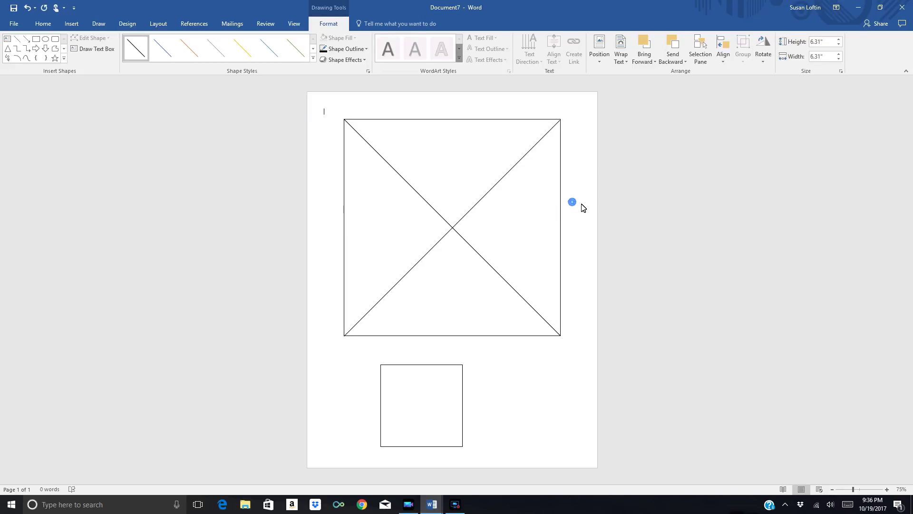
{"action": "left_click", "coordinate": [540, 143]}
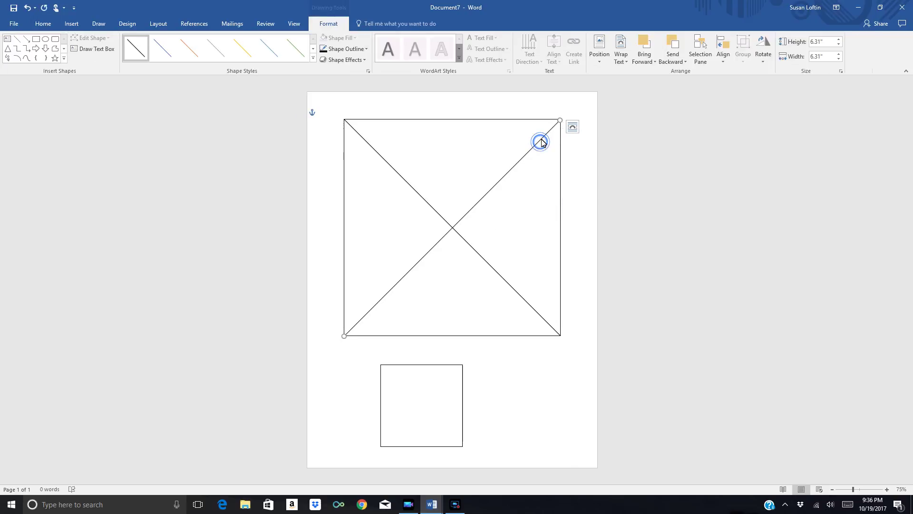
{"action": "left_click", "coordinate": [573, 129]}
{"action": "left_click", "coordinate": [567, 208]}
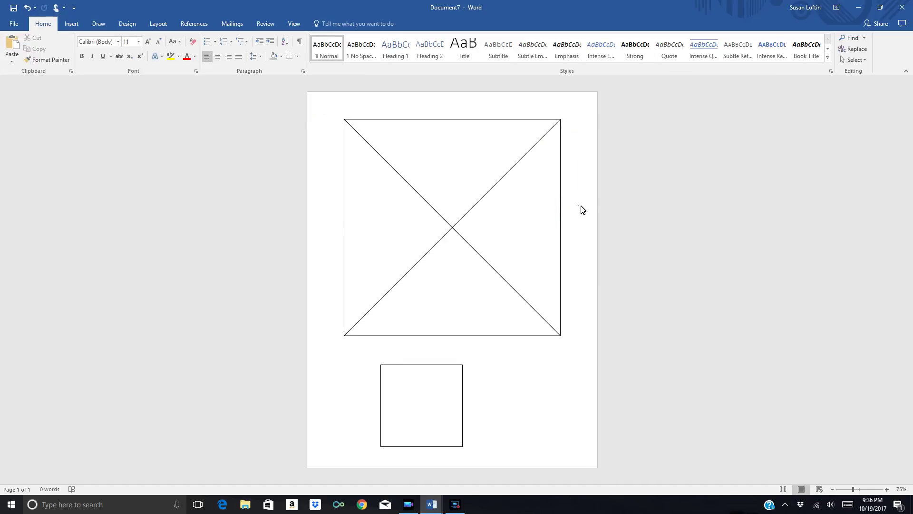
- Move the smaller square to the centre of the large square so that its corners lie on both diagonals
{"action": "mouse_move", "coordinate": [436, 370]}
{"action": "left_mouse_down"}
{"action": "mouse_move", "coordinate": [451, 229]}
{"action": "mouse_move", "coordinate": [466, 193]}
{"action": "left_mouse_up"}
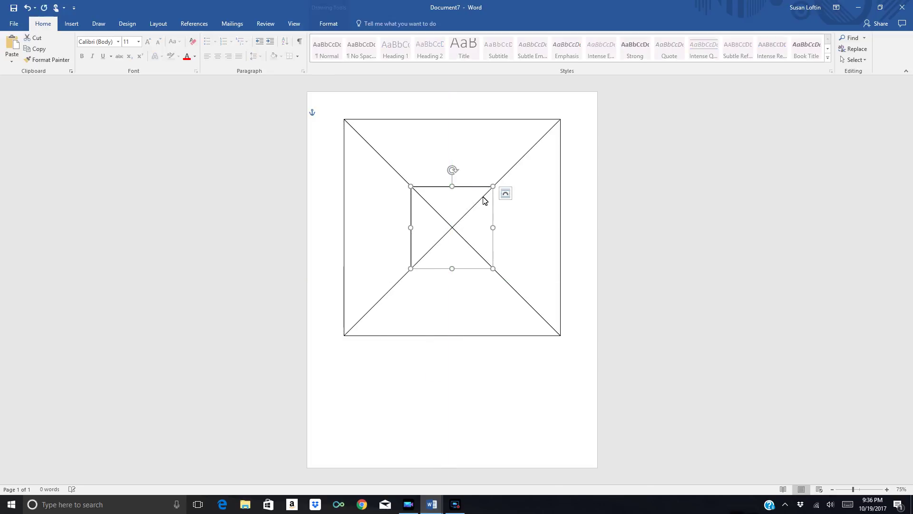
{"action": "left_click", "coordinate": [551, 235]}
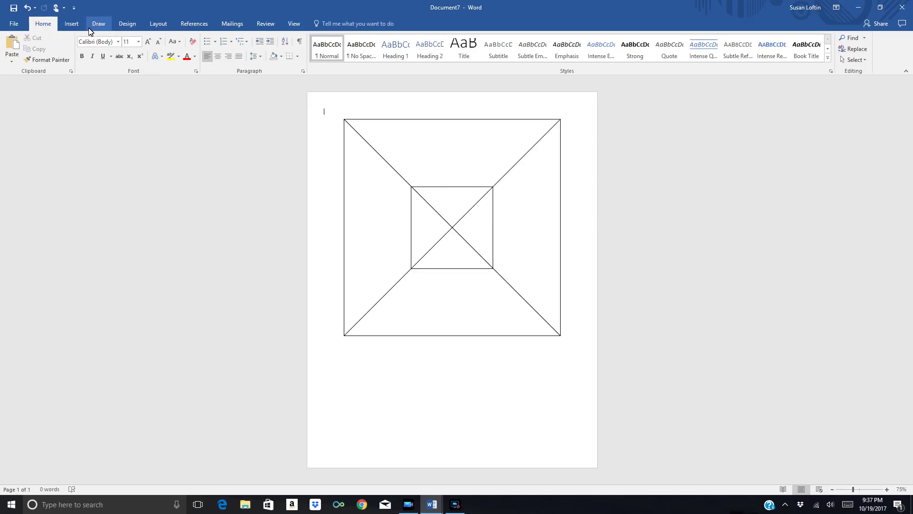
- Draw a straight line about 1.97" high and 1.18" wide from the small square's upper-left corner to the midpoint of the large square's top edge
{"action": "left_click", "coordinate": [72, 27]}
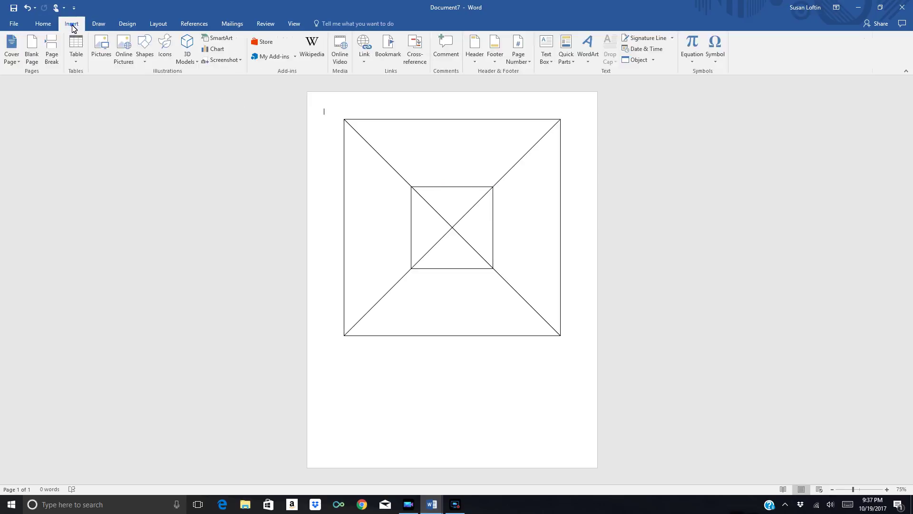
{"action": "left_click", "coordinate": [145, 52]}
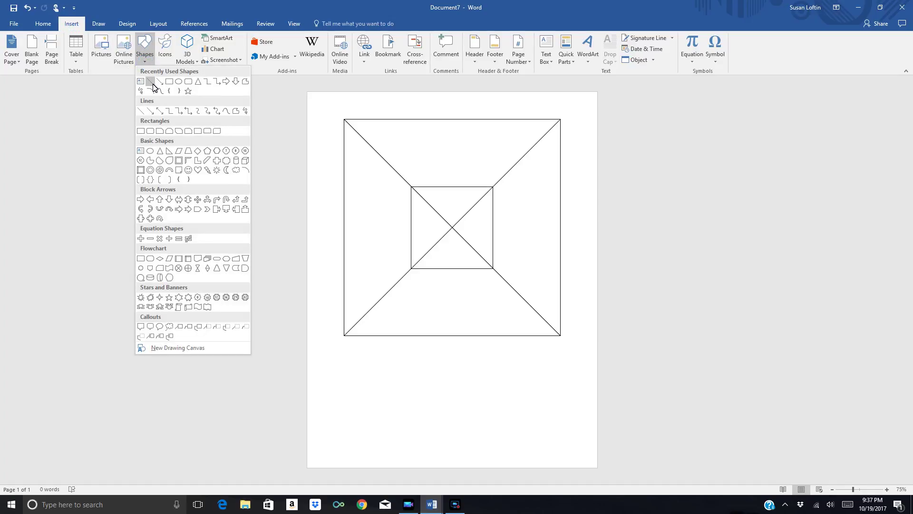
{"action": "left_click", "coordinate": [152, 85]}
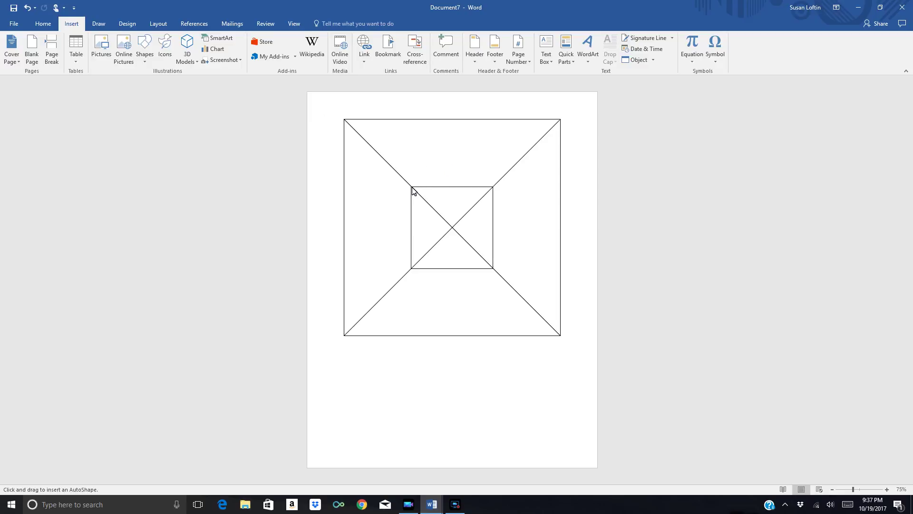
{"action": "left_click_drag", "start_coordinate": [412, 187], "coordinate": [453, 124]}
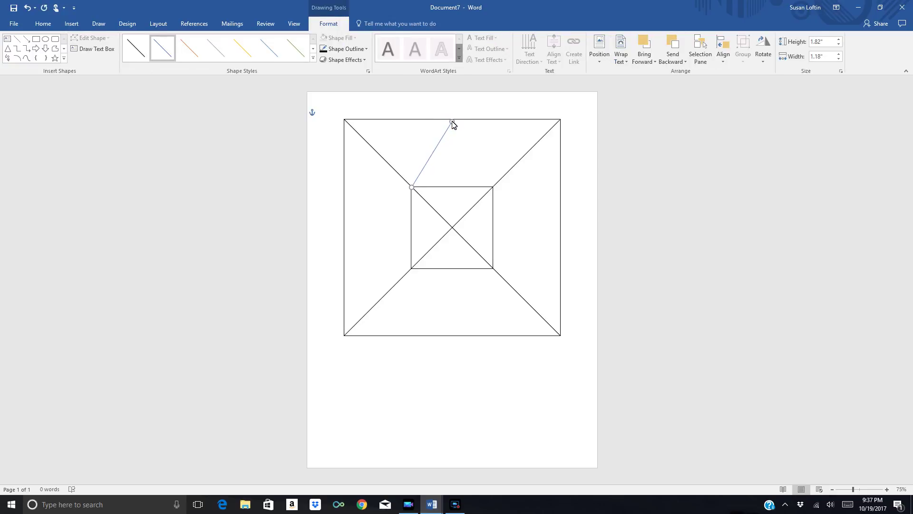
{"action": "left_click", "coordinate": [511, 155]}
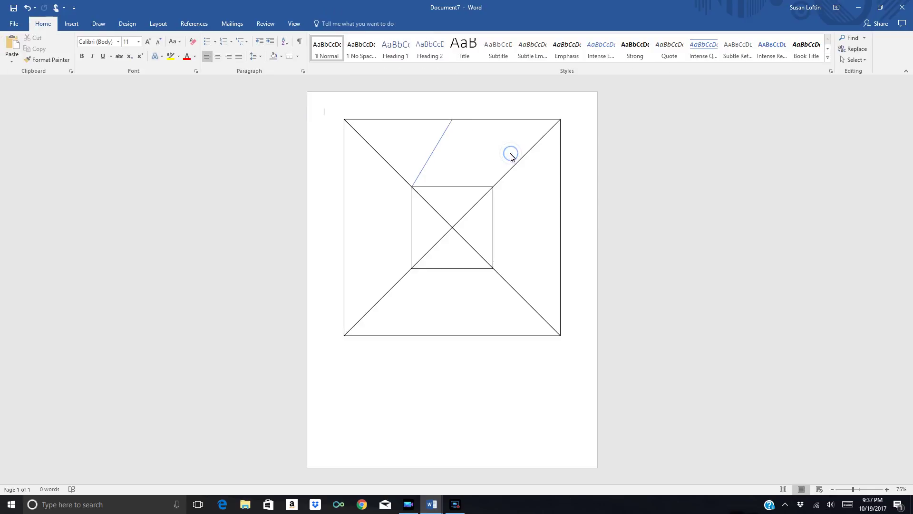
- Fine-tune the lower end of the new slanted line so that it meets the small square's upper-left corner
{"action": "left_click", "coordinate": [425, 166]}
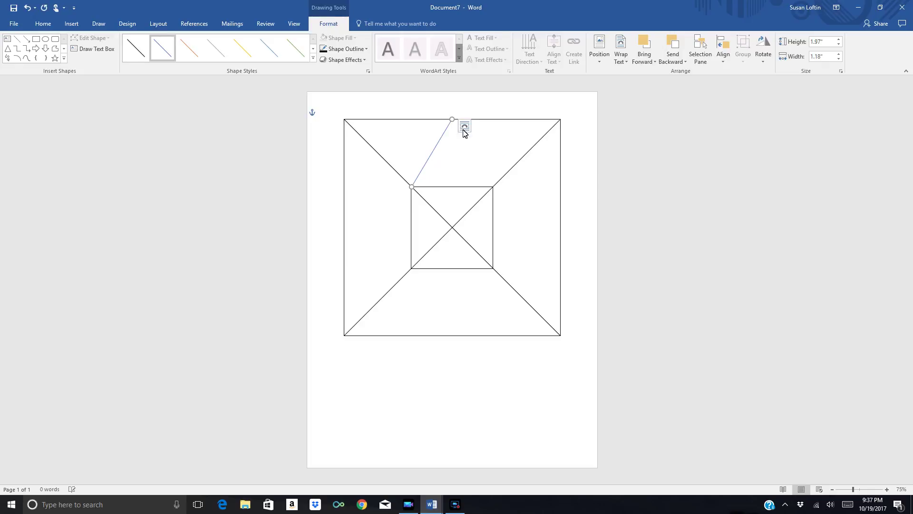
{"action": "left_click", "coordinate": [497, 119]}
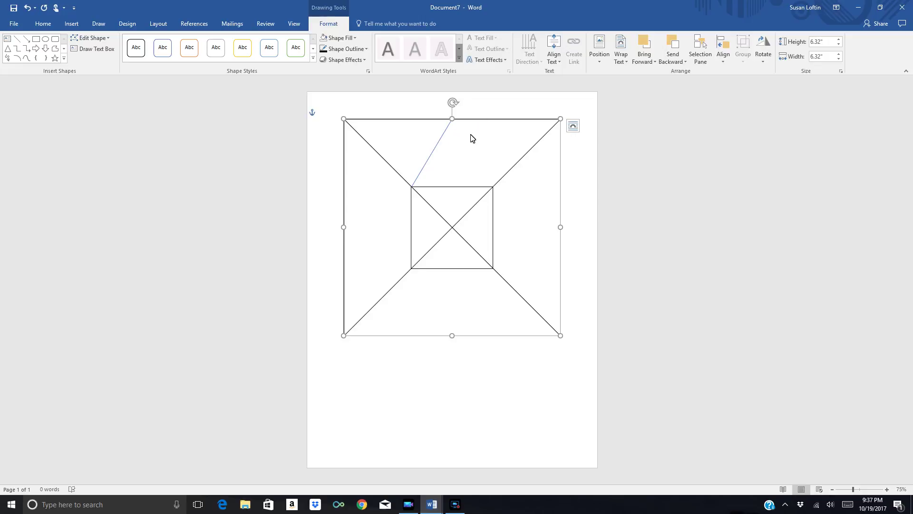
{"action": "left_click", "coordinate": [437, 145]}
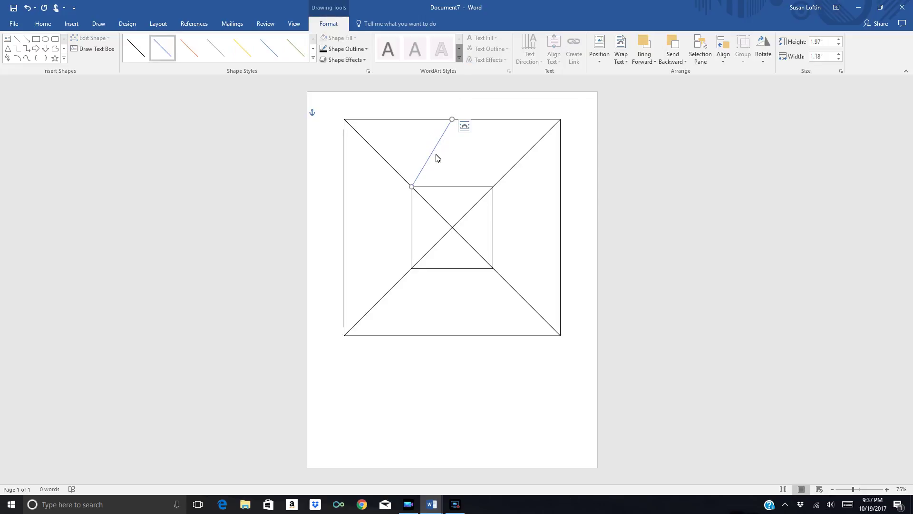
{"action": "left_click", "coordinate": [412, 187]}
{"action": "left_click", "coordinate": [480, 165]}
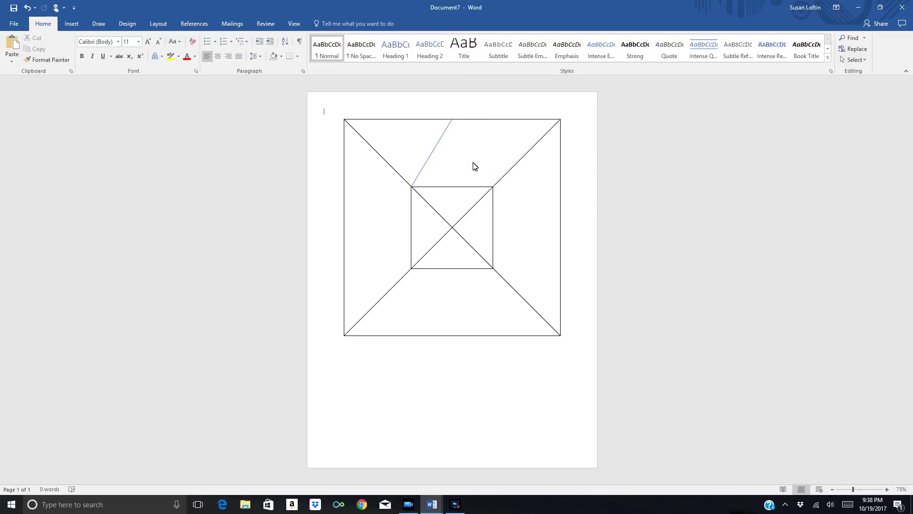
- Draw a matching line about 2" high and 1.21" wide from the top edge's midpoint to the small square's upper-right corner
{"action": "left_click", "coordinate": [473, 119]}
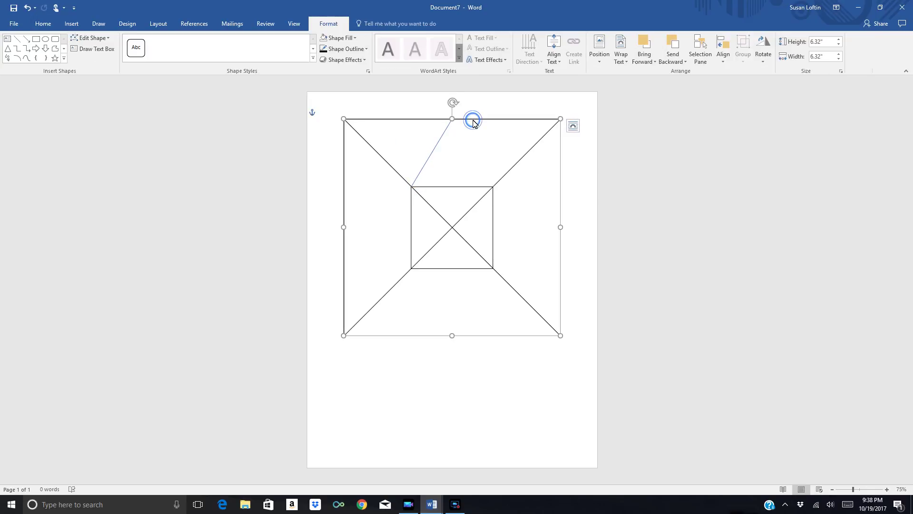
{"action": "left_click", "coordinate": [71, 24]}
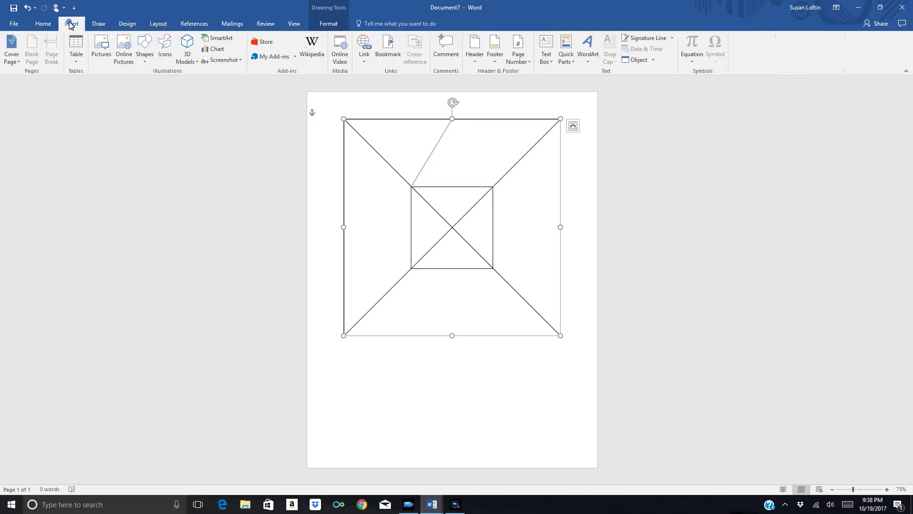
{"action": "left_click", "coordinate": [144, 53]}
{"action": "left_click", "coordinate": [150, 82]}
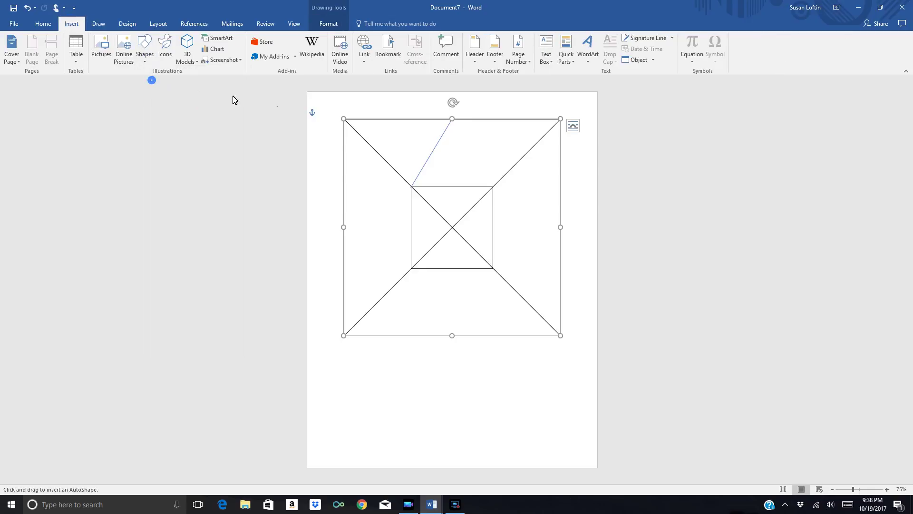
{"action": "left_click_drag", "start_coordinate": [452, 120], "coordinate": [494, 187]}
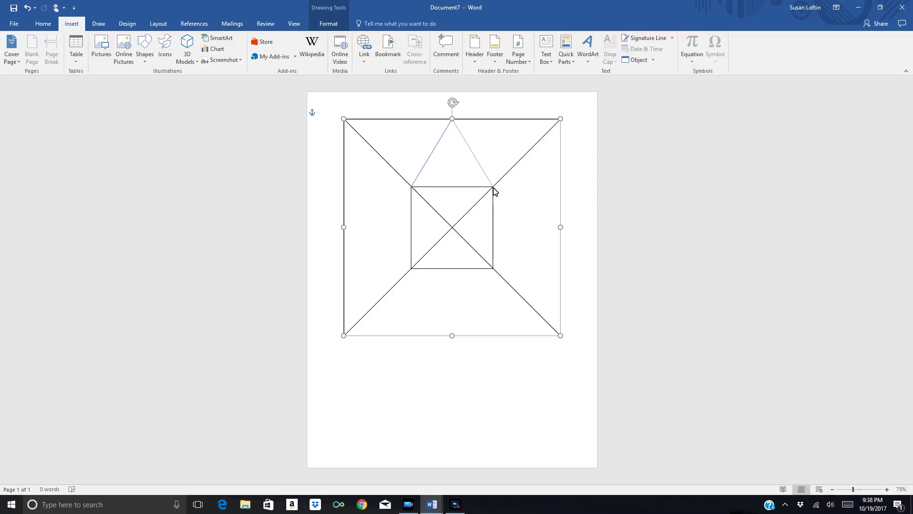
{"action": "left_click", "coordinate": [525, 195]}
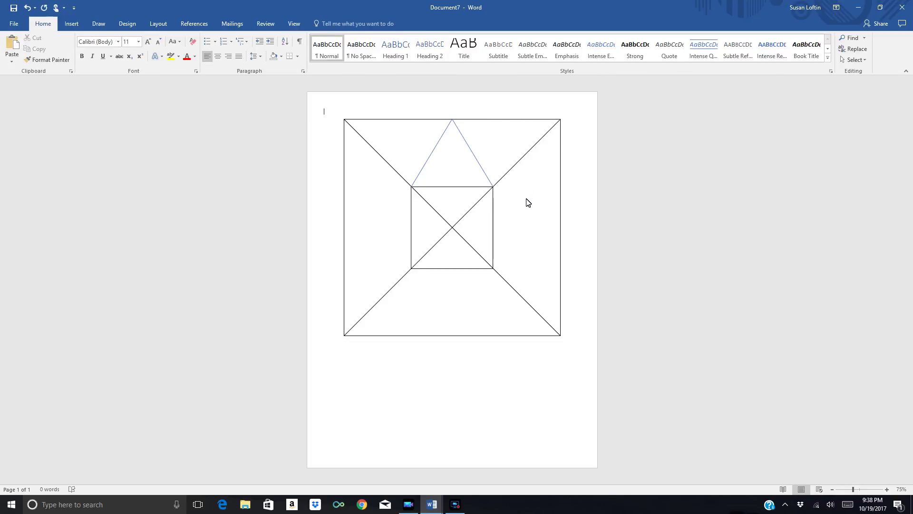
- Apply the black line style to both slanted lines above the small square
{"action": "left_click", "coordinate": [480, 167]}
{"action": "left_click", "coordinate": [132, 46]}
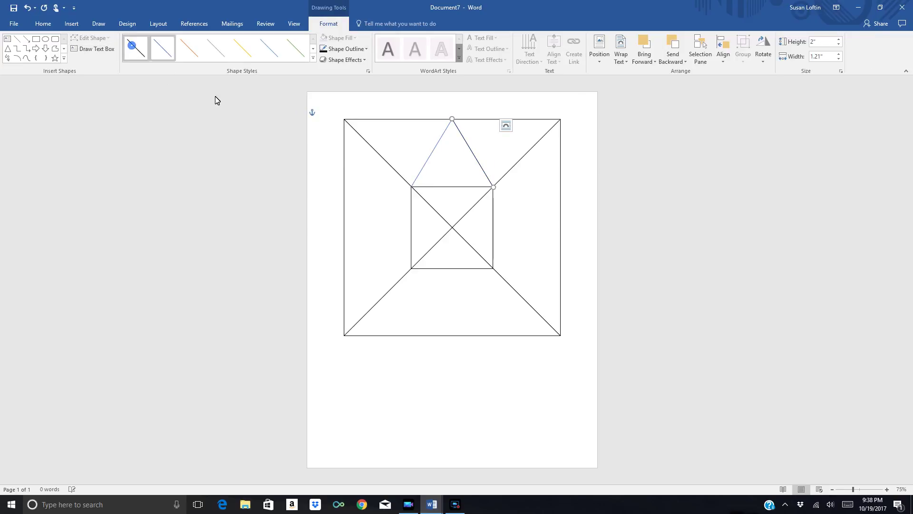
{"action": "left_click", "coordinate": [423, 165]}
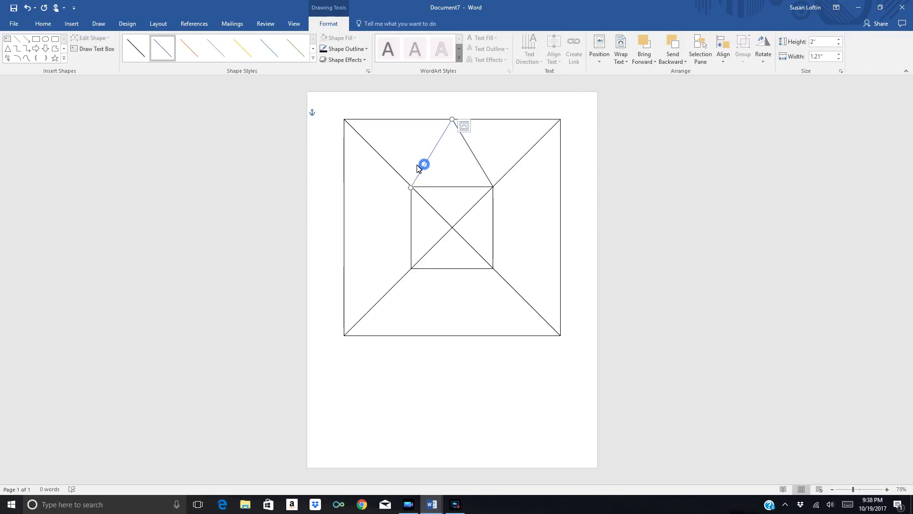
{"action": "left_click", "coordinate": [139, 53]}
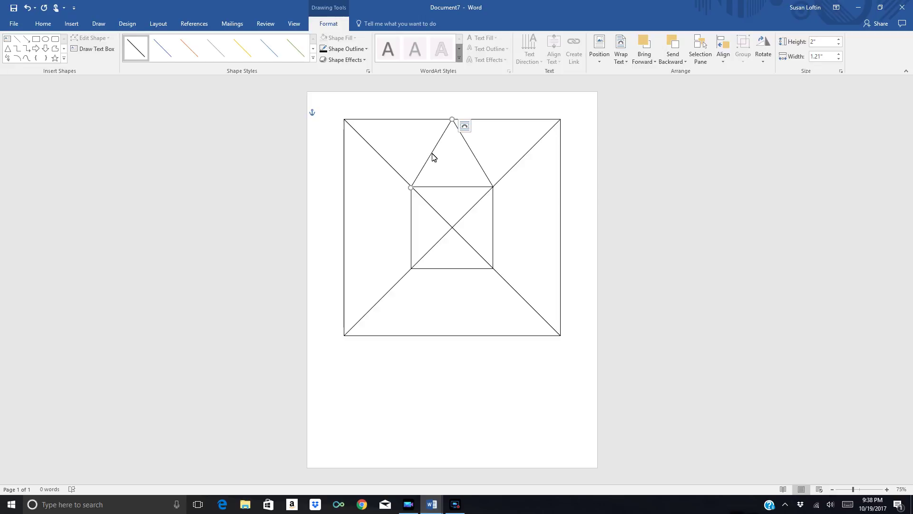
- Group the two slanted lines above the small square into one object
{"action": "left_click", "coordinate": [478, 163], "text": "shift"}
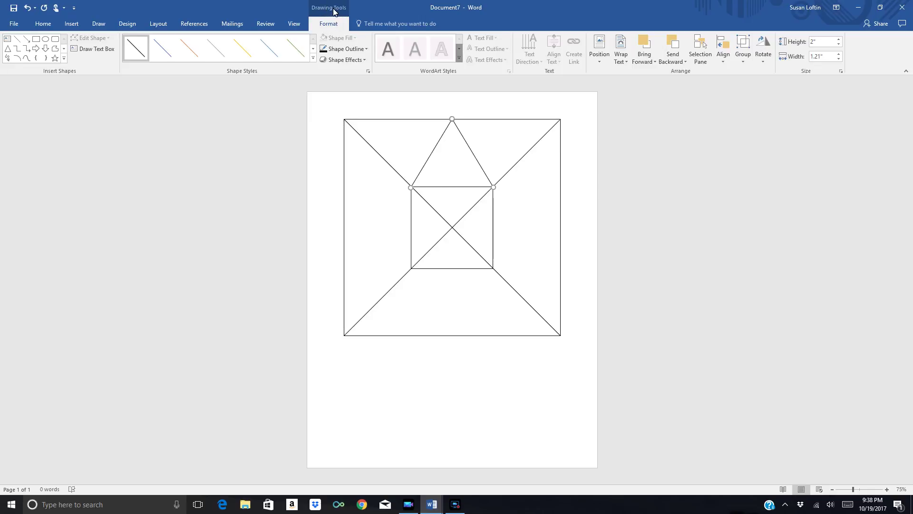
{"action": "left_click", "coordinate": [745, 64]}
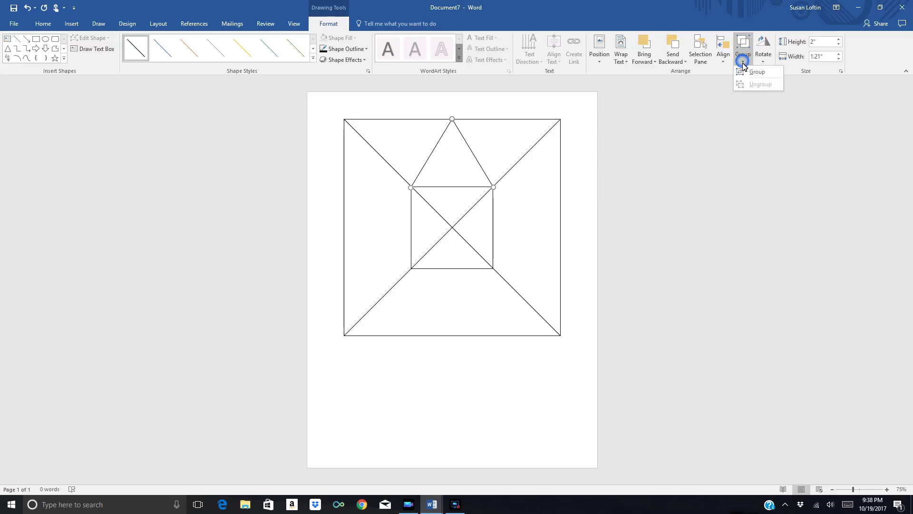
{"action": "left_click", "coordinate": [756, 73]}
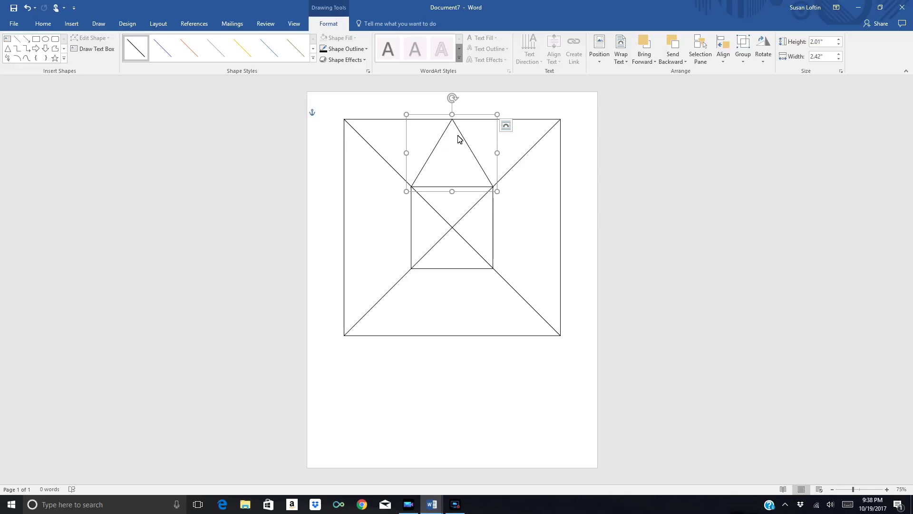
- Place a copy of the grouped lines, rotated a quarter turn clockwise, between the small square's right side and the large square's right edge
{"action": "left_click", "coordinate": [44, 24]}
{"action": "left_click", "coordinate": [37, 49]}
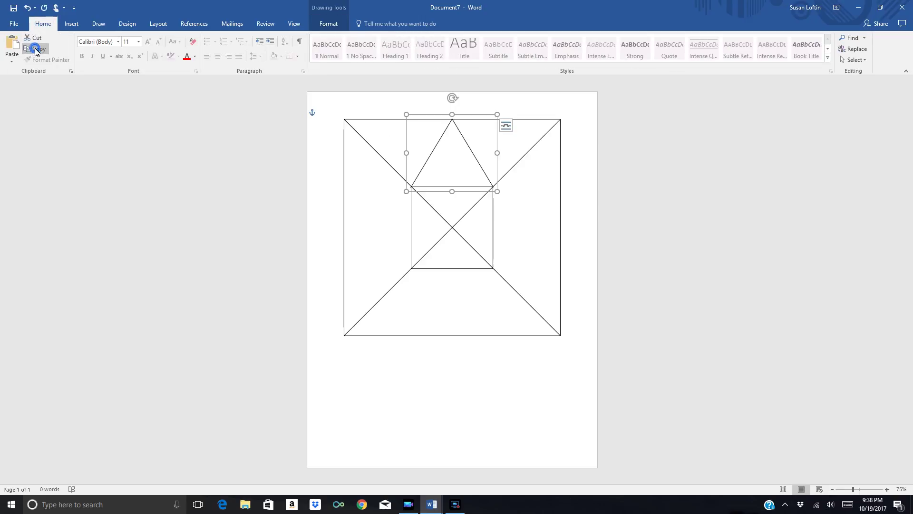
{"action": "left_click", "coordinate": [12, 45]}
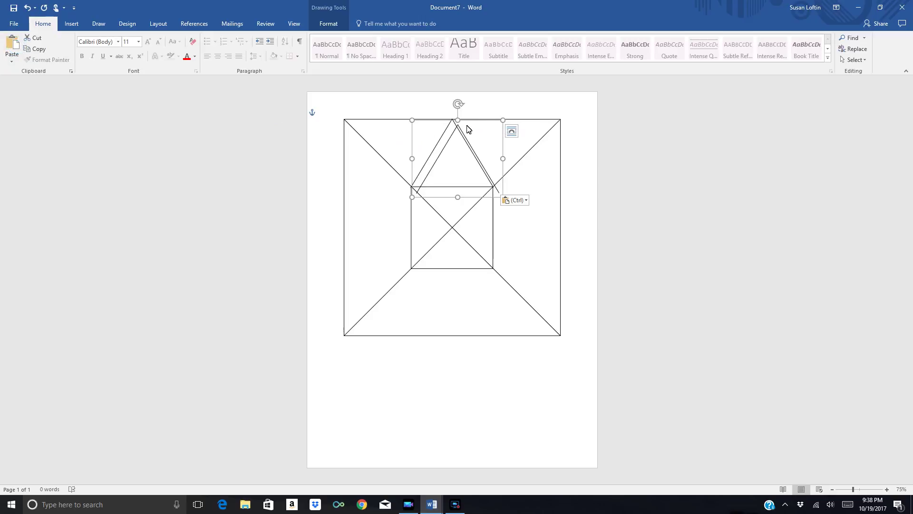
{"action": "left_click_drag", "start_coordinate": [467, 128], "coordinate": [550, 224]}
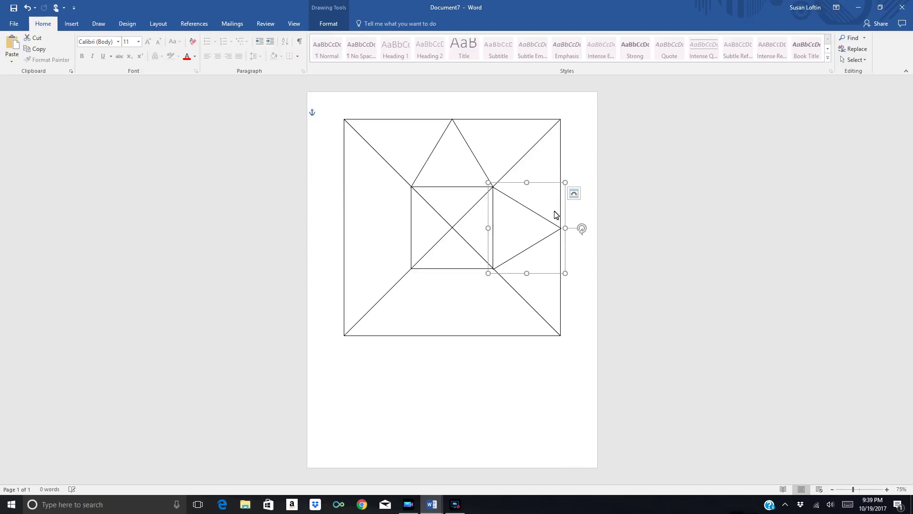
{"action": "key", "text": "ctrl+z"}
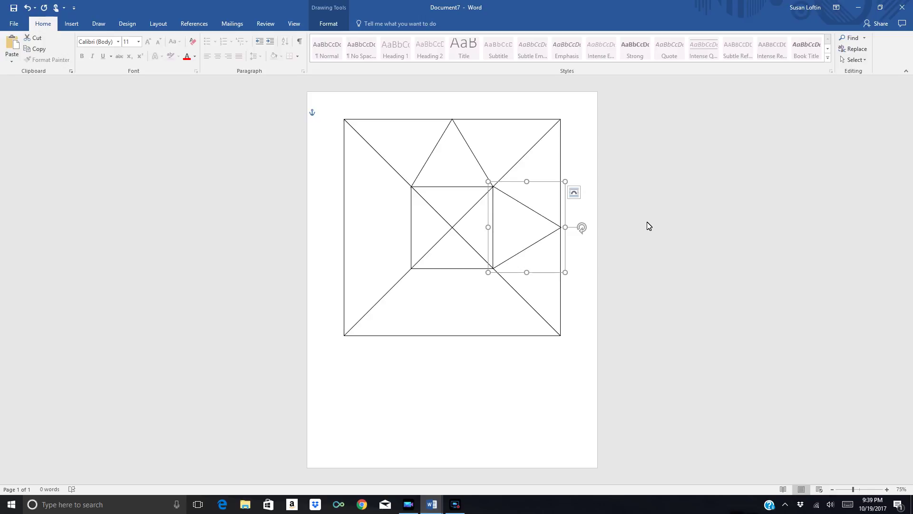
{"action": "key", "text": "ctrl+z"}
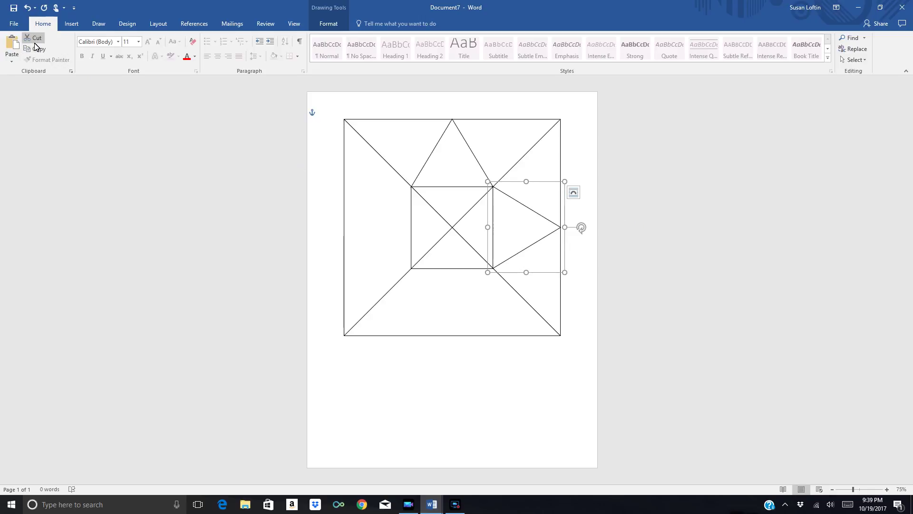
- Add another copy of the grouped lines pointing down, fitted between the small square's bottom corners and the large square's bottom edge
{"action": "left_click", "coordinate": [14, 49]}
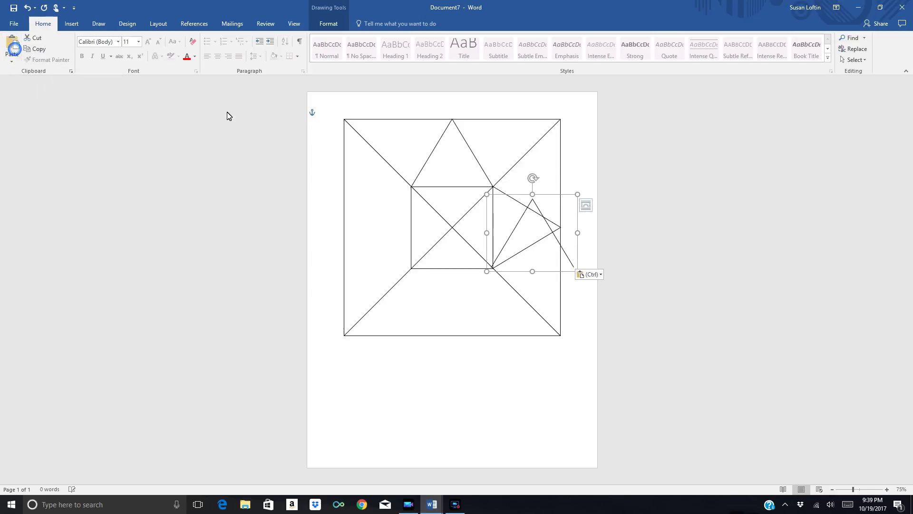
{"action": "left_click_drag", "start_coordinate": [552, 199], "coordinate": [464, 374]}
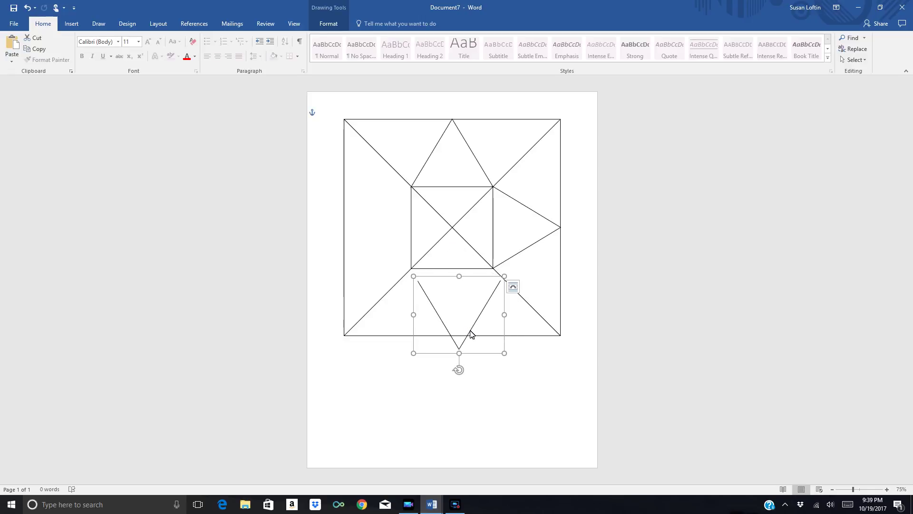
{"action": "left_click_drag", "start_coordinate": [471, 330], "coordinate": [465, 320]}
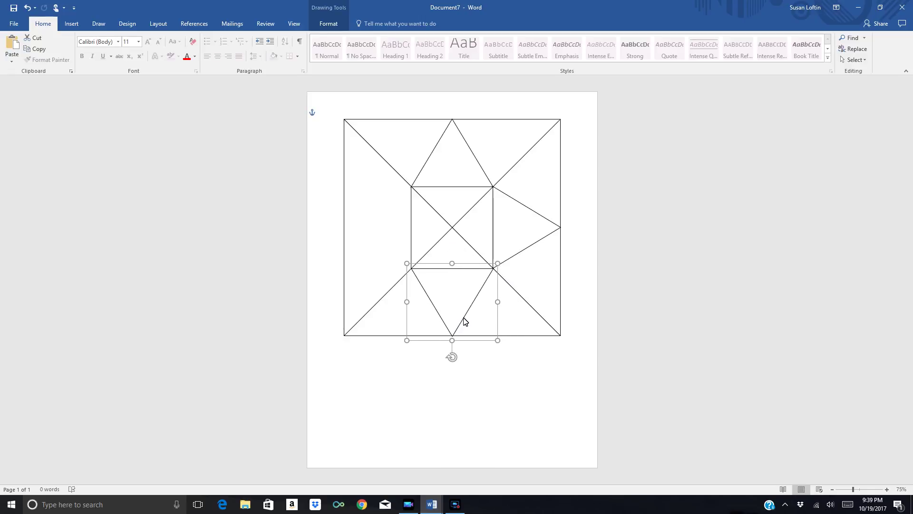
{"action": "key", "text": "ctrl+Left"}
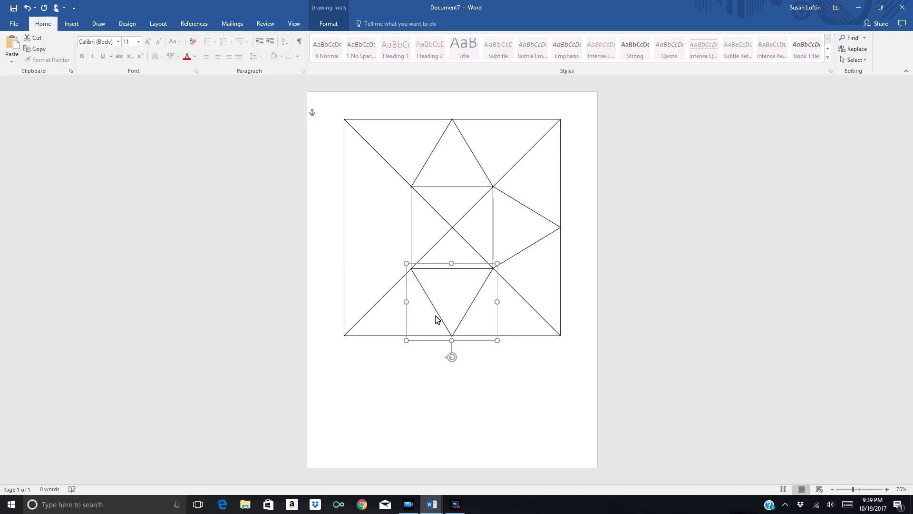
- Add a copy of the grouped lines pointing left, fitted between the small square's left corners and the large square's left edge
{"action": "left_click", "coordinate": [14, 45]}
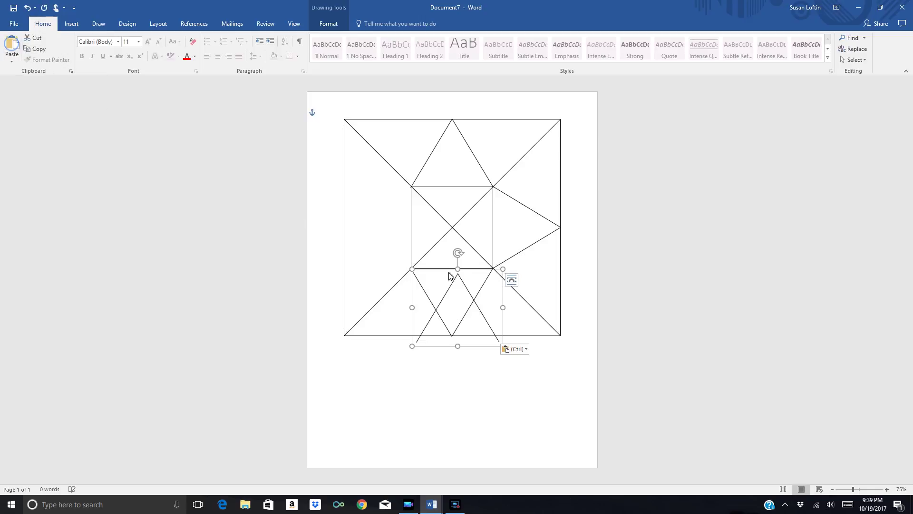
{"action": "left_click_drag", "start_coordinate": [432, 273], "coordinate": [312, 234]}
{"action": "left_click_drag", "start_coordinate": [379, 193], "coordinate": [390, 188]}
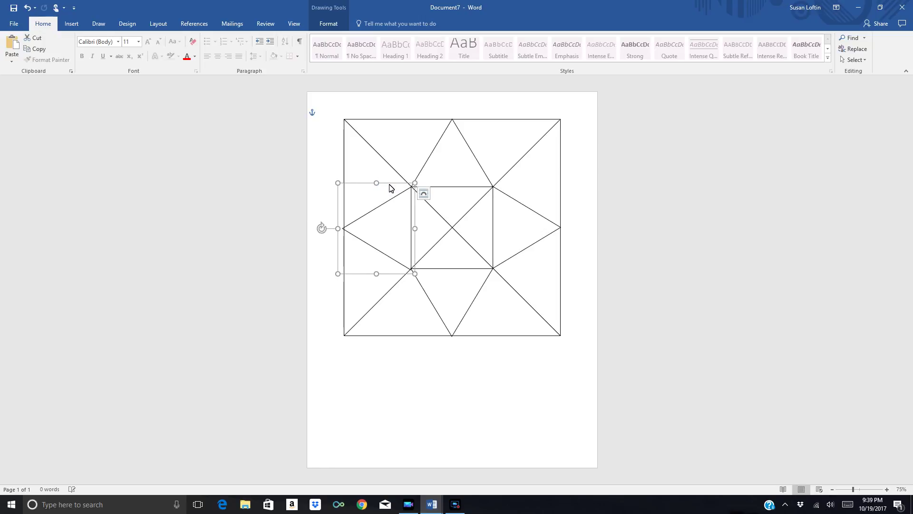
{"action": "key", "text": "ctrl+z"}
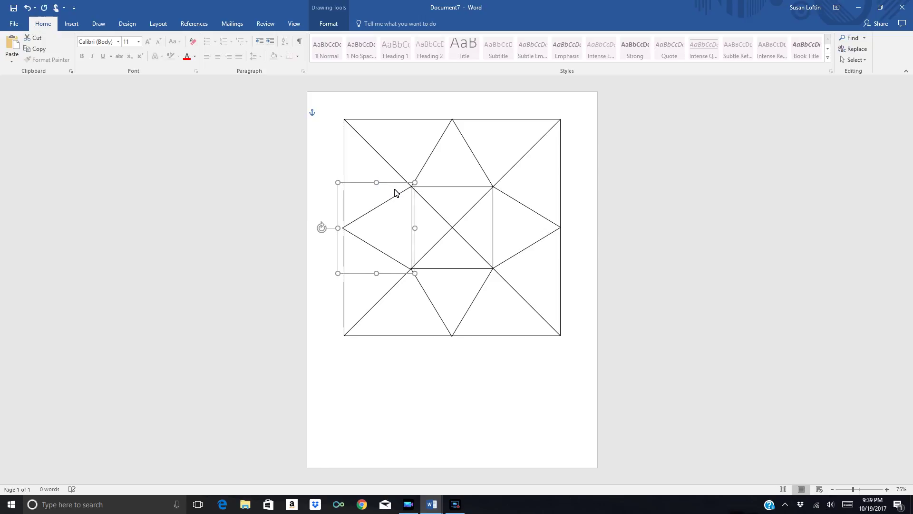
{"action": "left_click", "coordinate": [575, 191]}
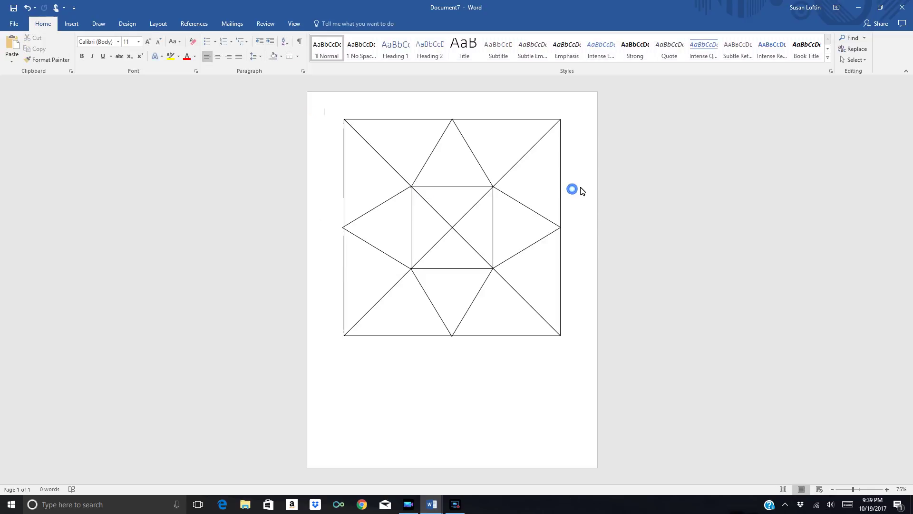
- Delete the small centre square, keeping the diagonals and the four pairs of slanted lines
{"action": "left_click", "coordinate": [399, 198]}
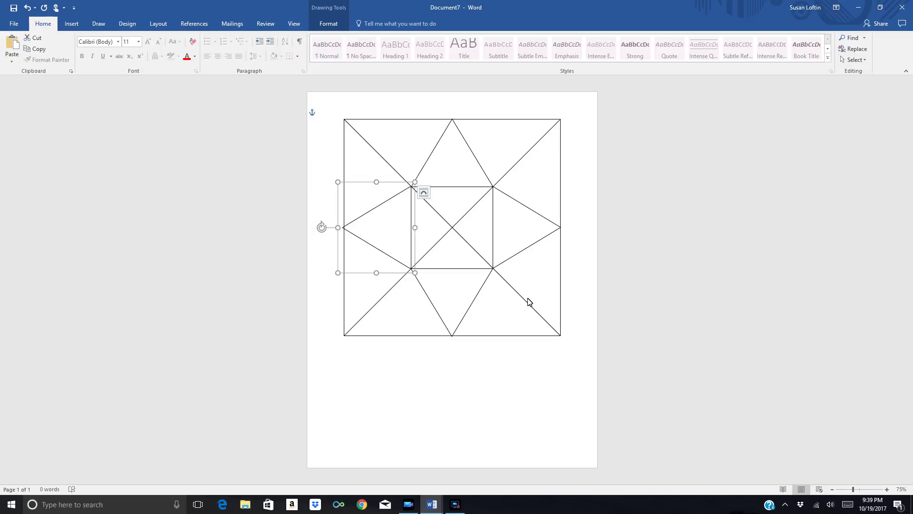
{"action": "left_click", "coordinate": [561, 149]}
{"action": "left_click", "coordinate": [541, 139]}
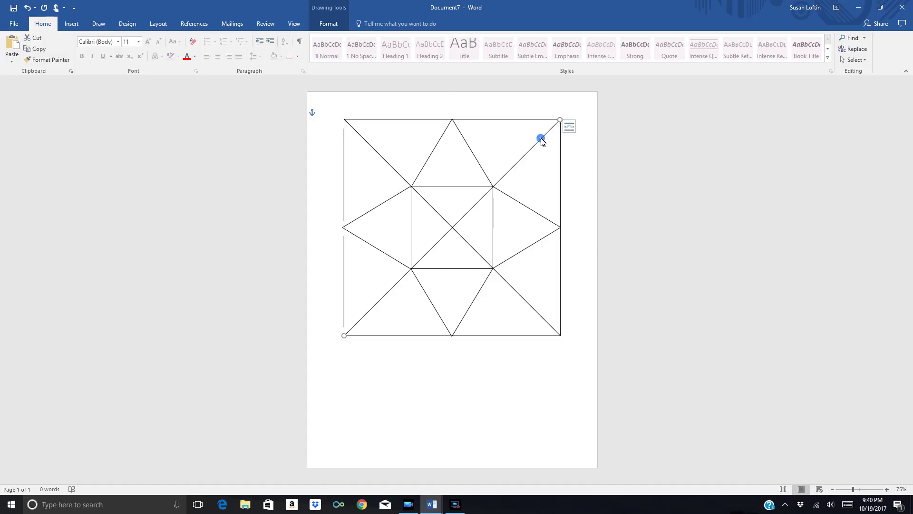
{"action": "left_click", "coordinate": [388, 164]}
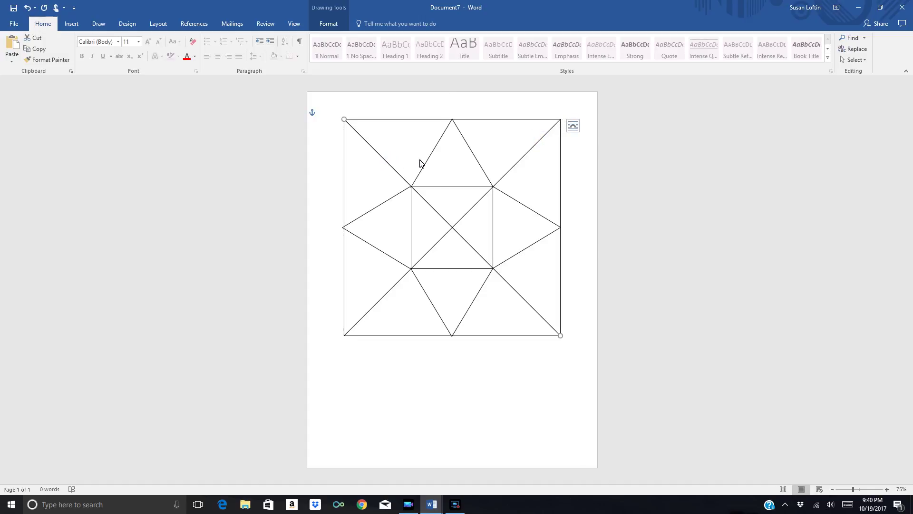
{"action": "left_click", "coordinate": [449, 188]}
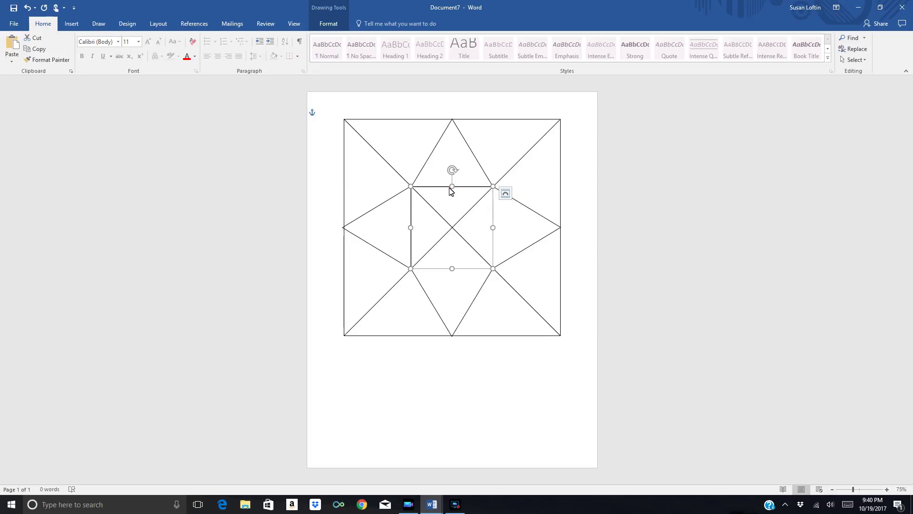
{"action": "key", "text": "Delete"}
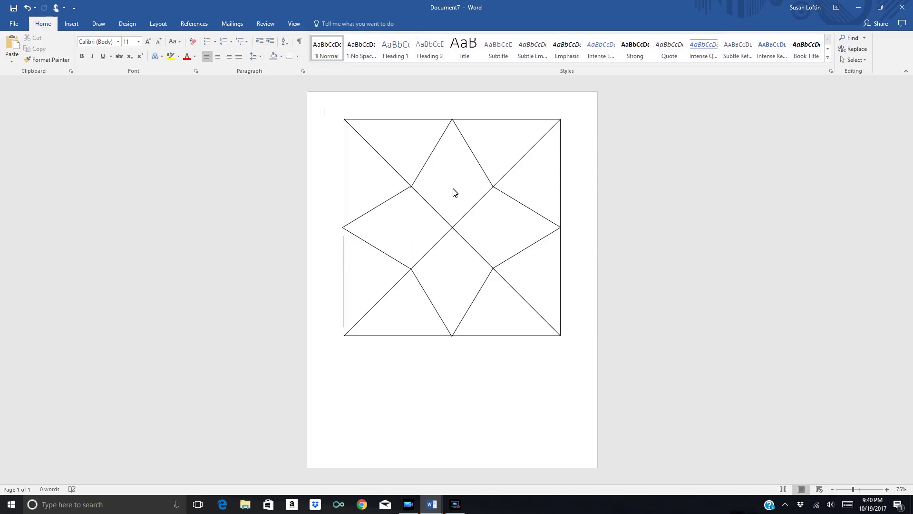
- Nudge the left pair of grouped lines slightly to the right so its tip sits on the large square's left edge
{"action": "left_click", "coordinate": [427, 162]}
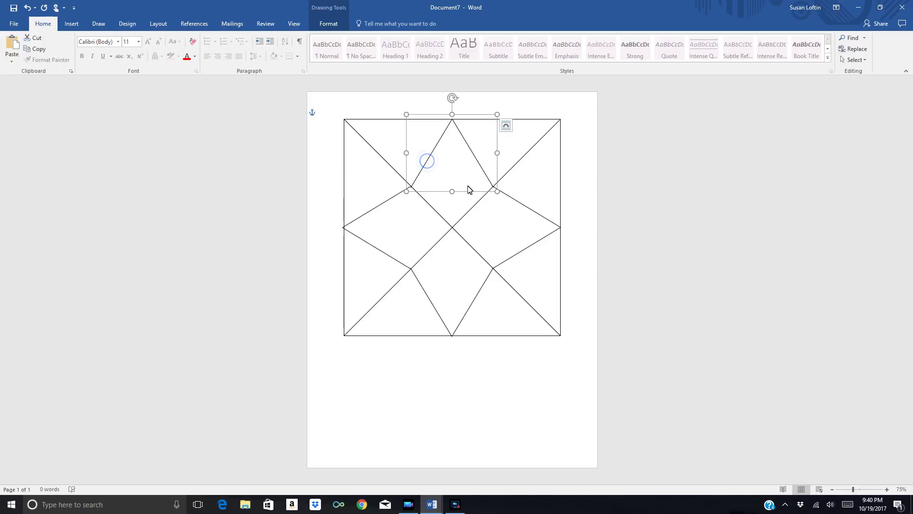
{"action": "left_click", "coordinate": [530, 210]}
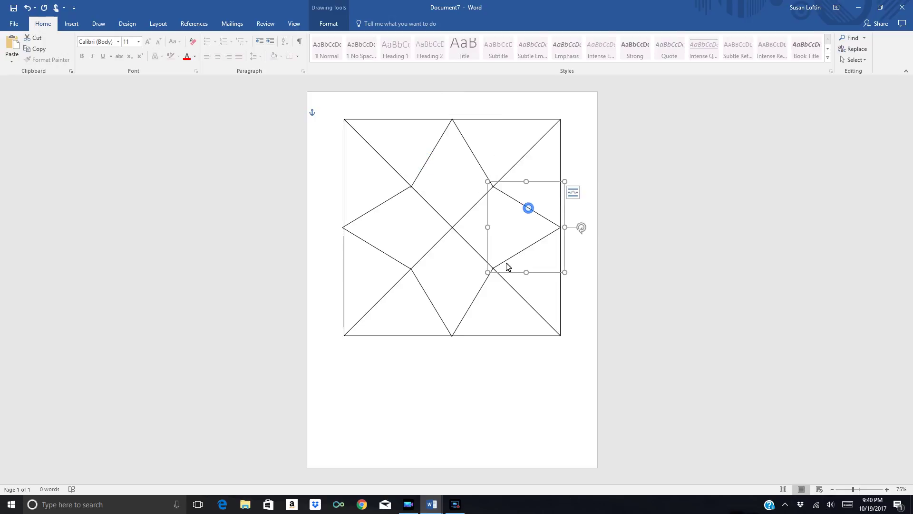
{"action": "left_click", "coordinate": [482, 287]}
{"action": "left_click", "coordinate": [386, 200]}
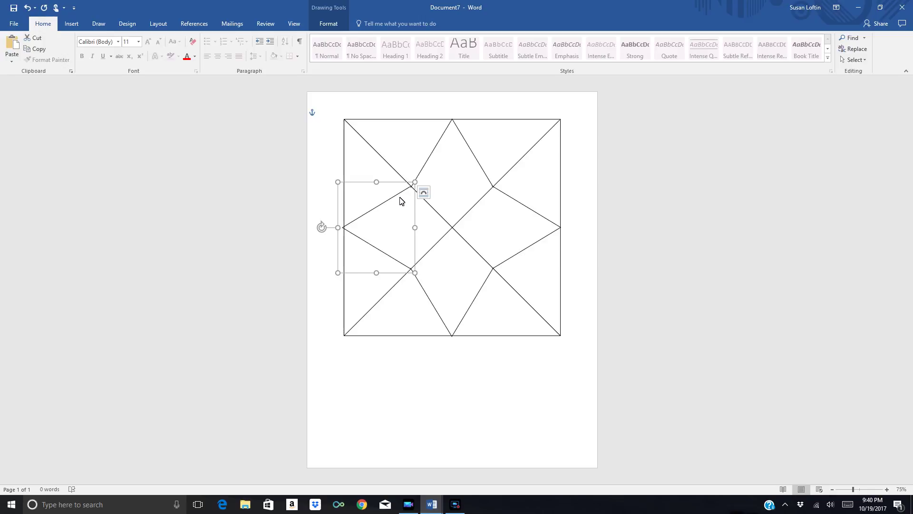
{"action": "key", "text": "Right"}
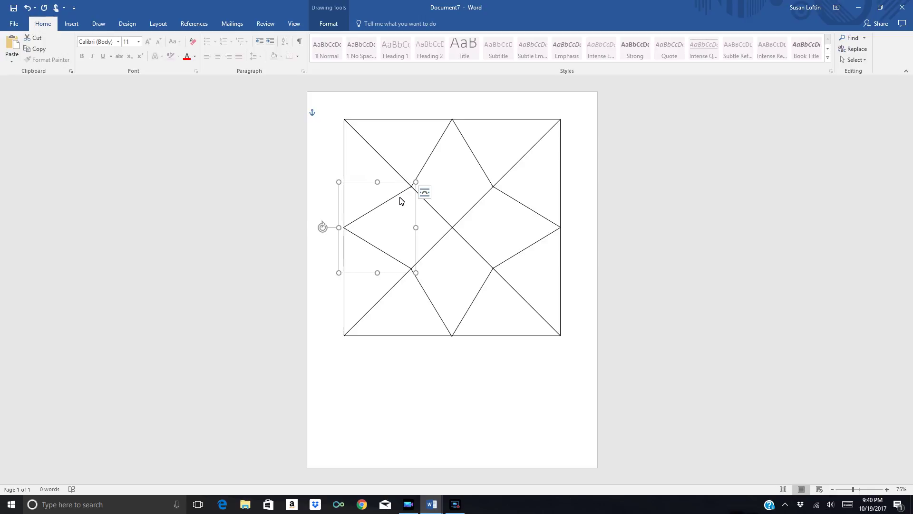
- Adjust the large square's left edge horizontally so it lines up with the diagonals' ends and the left star tip
{"action": "left_click", "coordinate": [344, 160]}
{"action": "left_click_drag", "start_coordinate": [344, 227], "coordinate": [341, 229]}
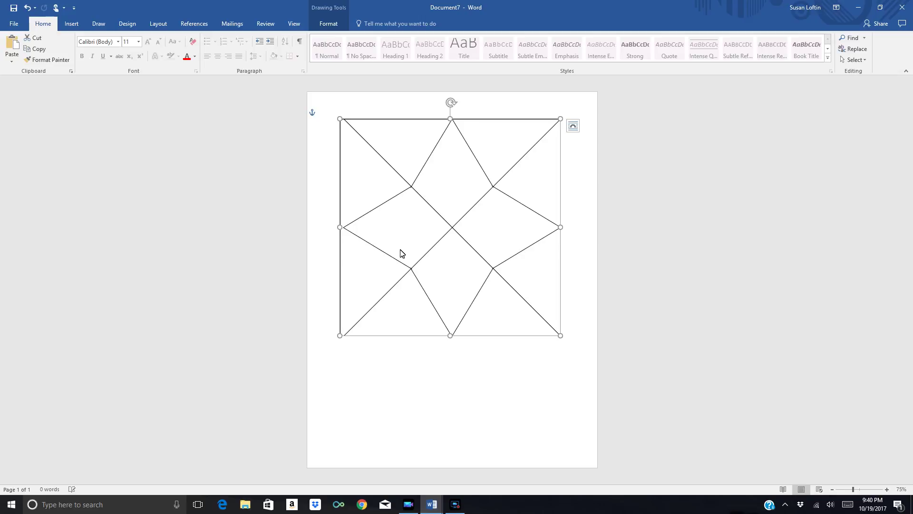
{"action": "left_click_drag", "start_coordinate": [340, 228], "coordinate": [343, 229]}
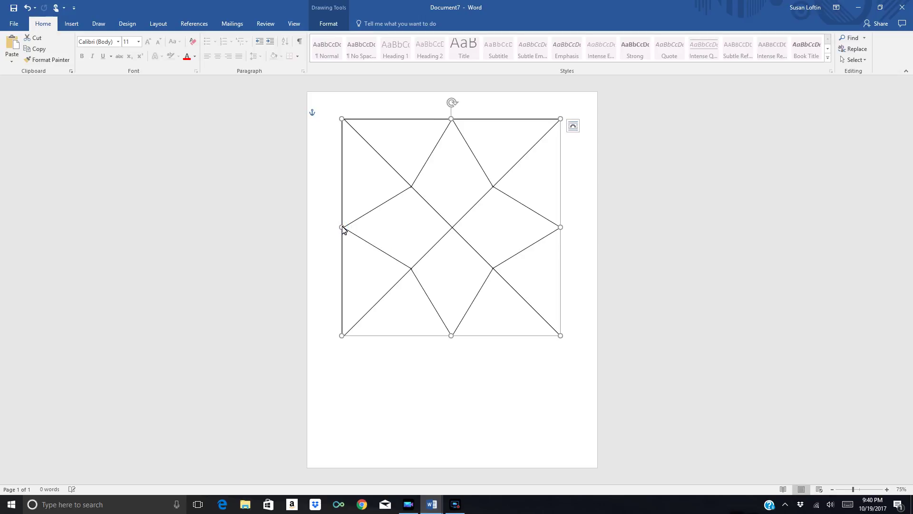
{"action": "left_click_drag", "start_coordinate": [342, 228], "coordinate": [344, 230]}
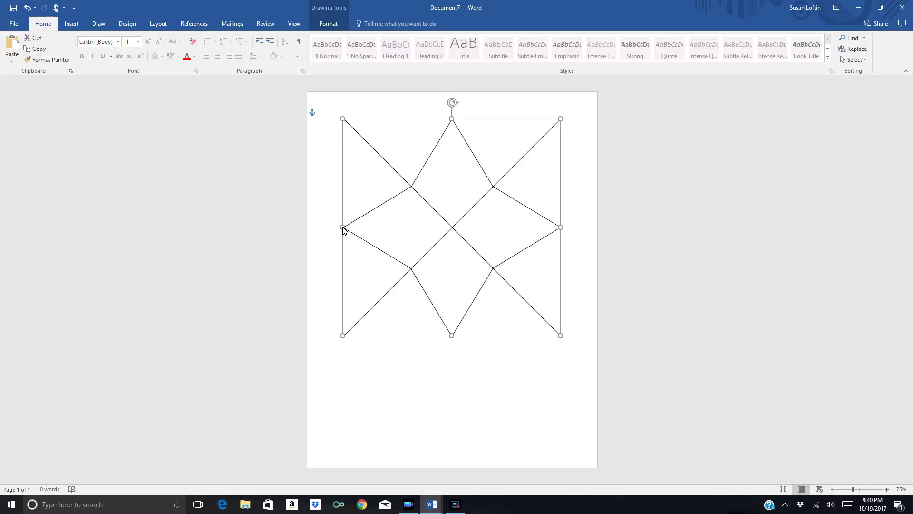
{"action": "left_click", "coordinate": [584, 209]}
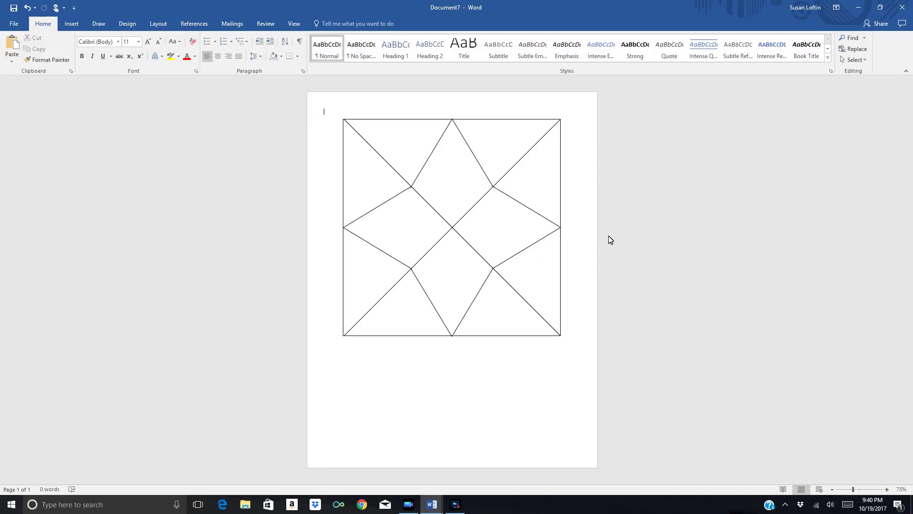
- Group the large square, both diagonals and all four pairs of slanted lines into one object
{"action": "left_click", "coordinate": [561, 150]}
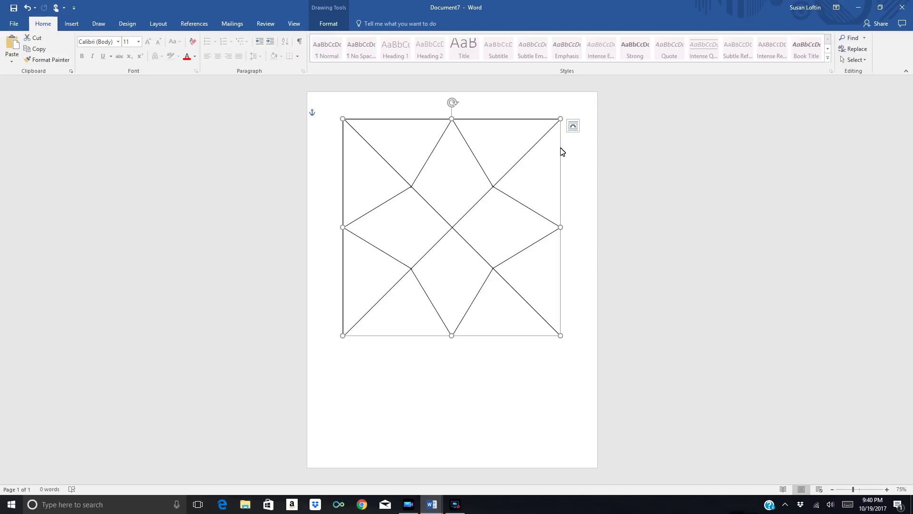
{"action": "left_click", "coordinate": [527, 153]}
{"action": "left_click", "coordinate": [398, 174]}
{"action": "left_click", "coordinate": [428, 160]}
{"action": "left_click", "coordinate": [531, 210], "text": "shift"}
{"action": "left_click", "coordinate": [474, 302], "text": "shift"}
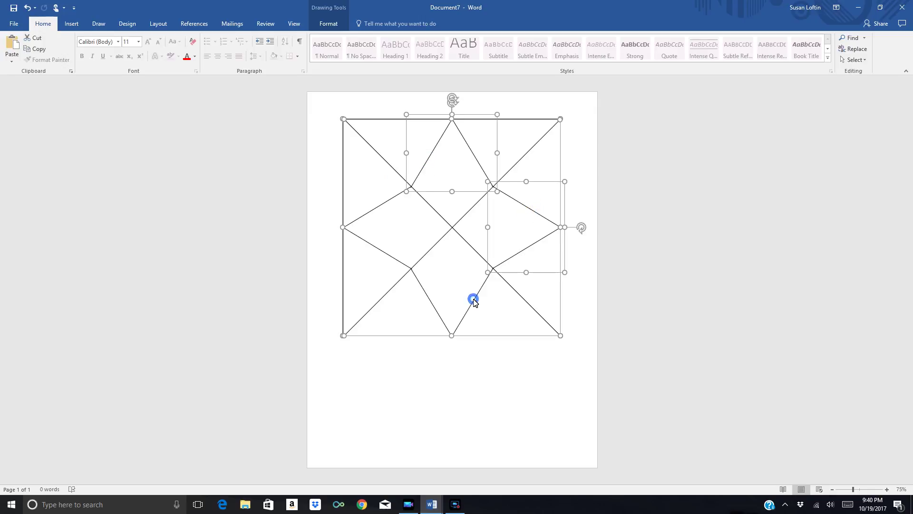
{"action": "left_click", "coordinate": [390, 256], "text": "shift"}
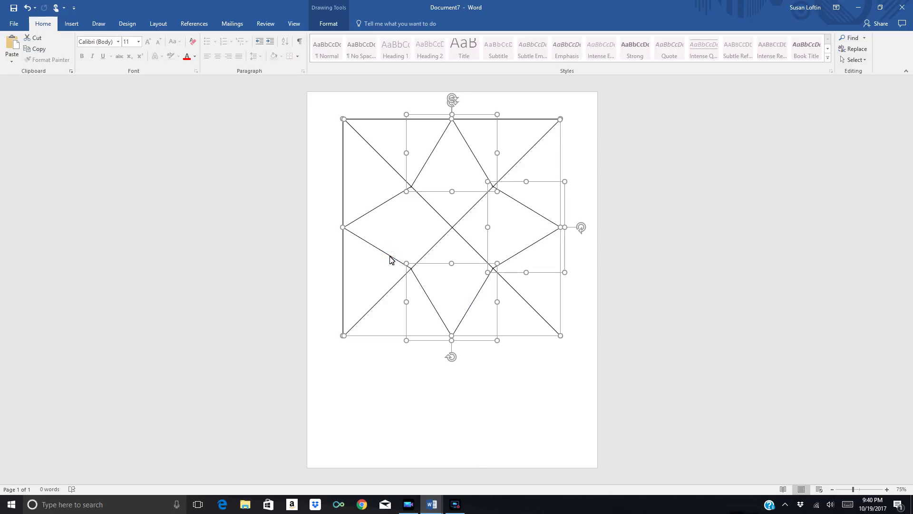
{"action": "left_click", "coordinate": [388, 257], "text": "shift"}
{"action": "left_click", "coordinate": [388, 257], "text": "shift"}
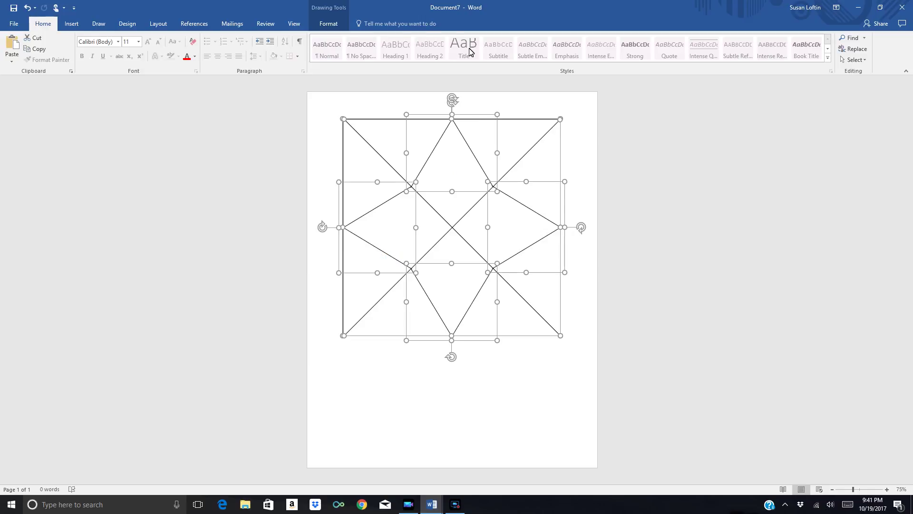
{"action": "left_click", "coordinate": [330, 23]}
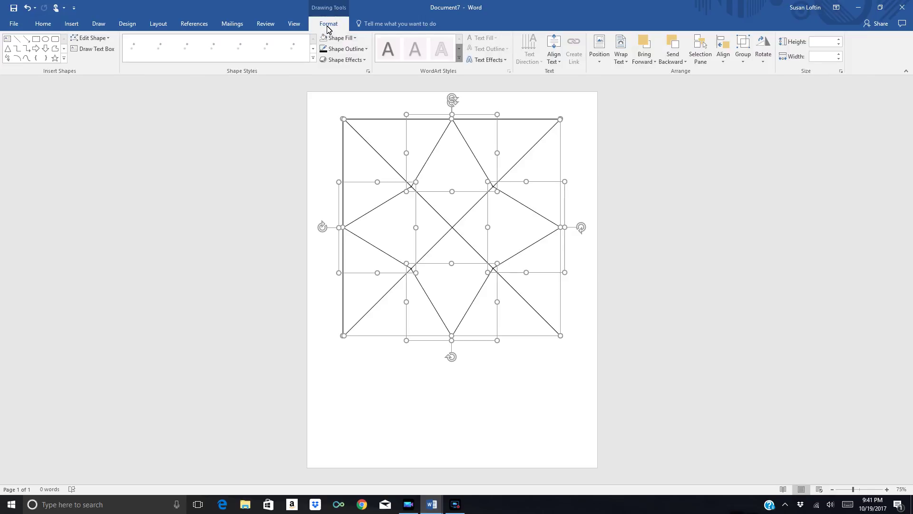
{"action": "left_click", "coordinate": [743, 57]}
{"action": "left_click", "coordinate": [759, 78]}
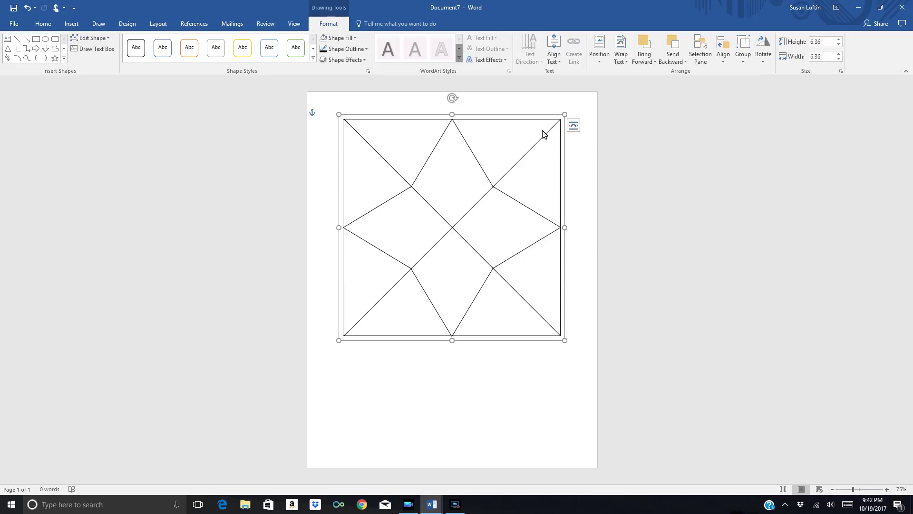
- Shrink the grouped block proportionally to about 2.38" square and place it near the page's upper-left corner
{"action": "mouse_move", "coordinate": [506, 123]}
{"action": "left_mouse_down"}
{"action": "mouse_move", "coordinate": [493, 171]}
{"action": "mouse_move", "coordinate": [540, 157]}
{"action": "mouse_move", "coordinate": [507, 149]}
{"action": "mouse_move", "coordinate": [500, 125]}
{"action": "left_mouse_up"}
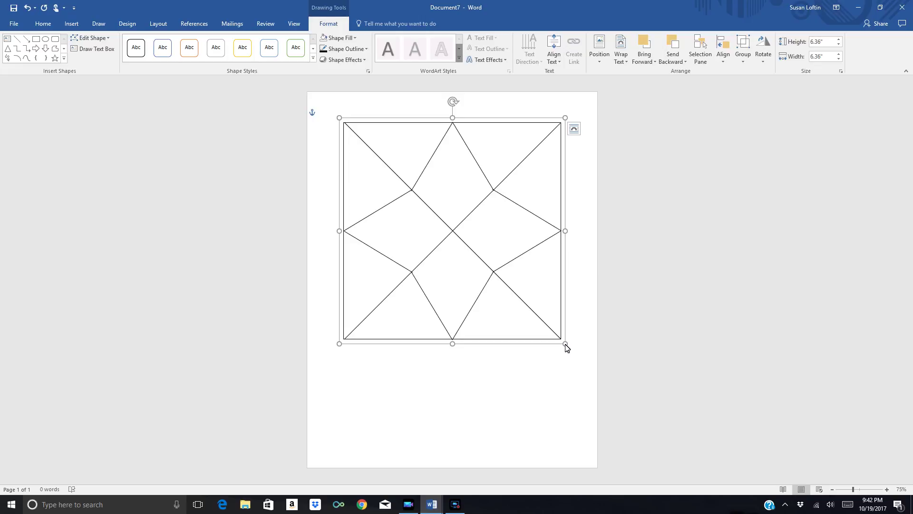
{"action": "left_click_drag", "start_coordinate": [565, 345], "coordinate": [429, 208]}
{"action": "left_click_drag", "start_coordinate": [349, 122], "coordinate": [335, 119]}
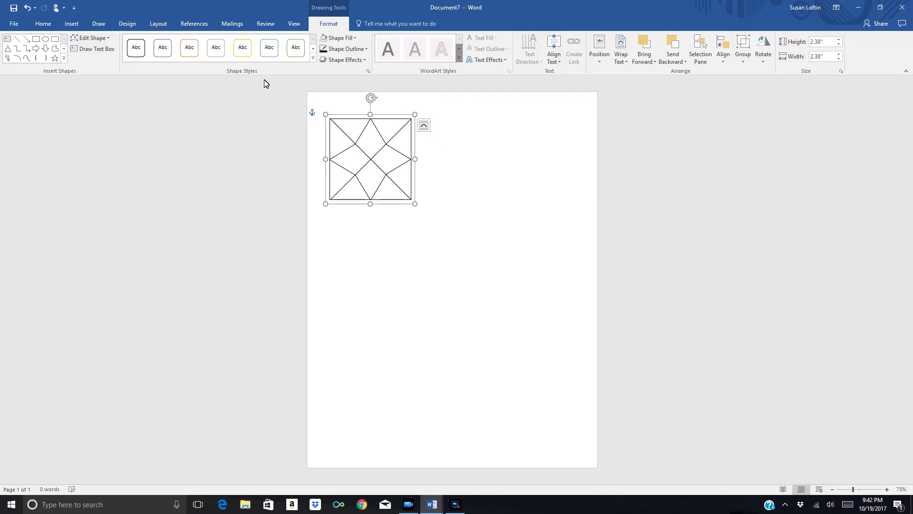
- Copy the small quilt block and place the duplicate flush against the right side of the original, level with it
{"action": "left_click", "coordinate": [40, 25]}
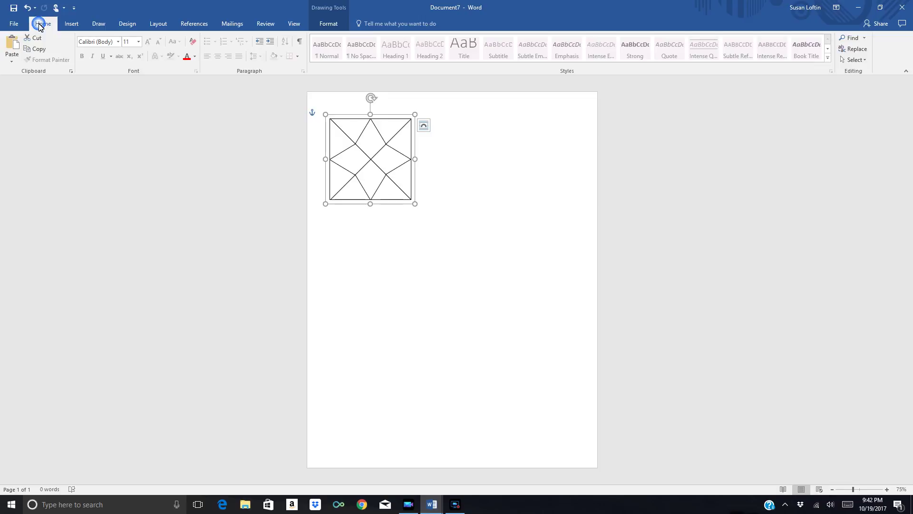
{"action": "left_click", "coordinate": [35, 50]}
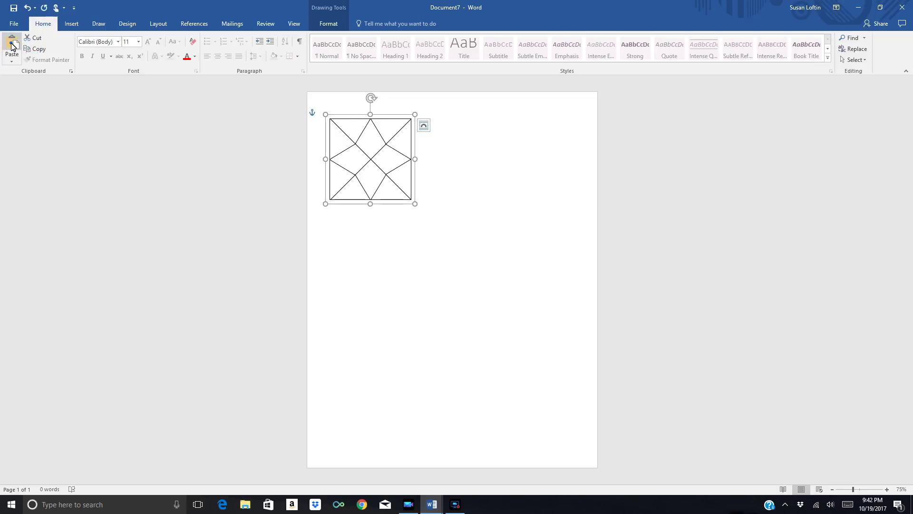
{"action": "left_click", "coordinate": [12, 44]}
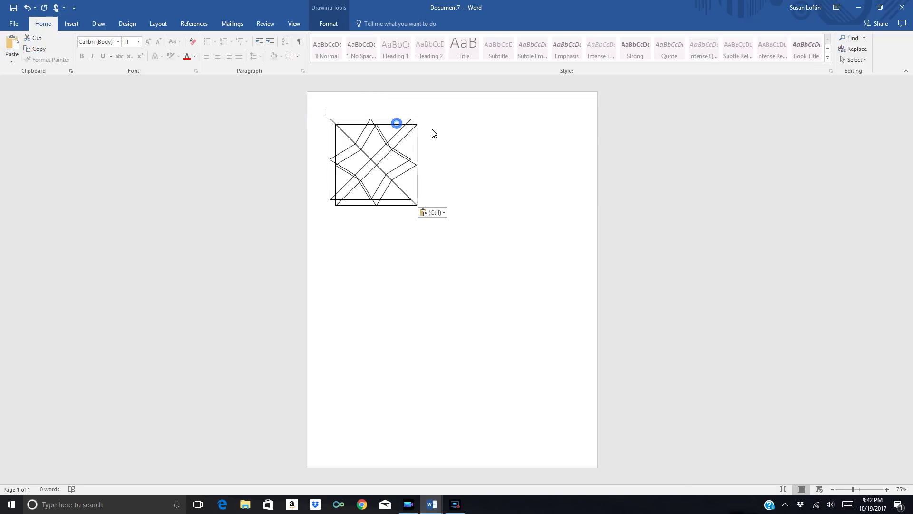
{"action": "left_click", "coordinate": [416, 129]}
{"action": "left_click_drag", "start_coordinate": [415, 128], "coordinate": [492, 124]}
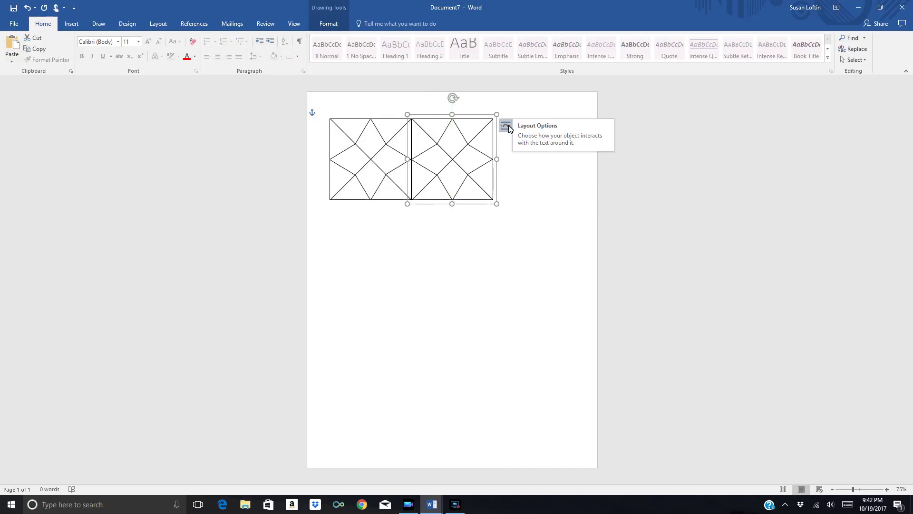
{"action": "key", "text": "ctrl+Left"}
{"action": "key", "text": "ctrl+Up"}
{"action": "key", "text": "ctrl+Left"}
{"action": "key", "text": "ctrl+Down"}
{"action": "key", "text": "ctrl+Right"}
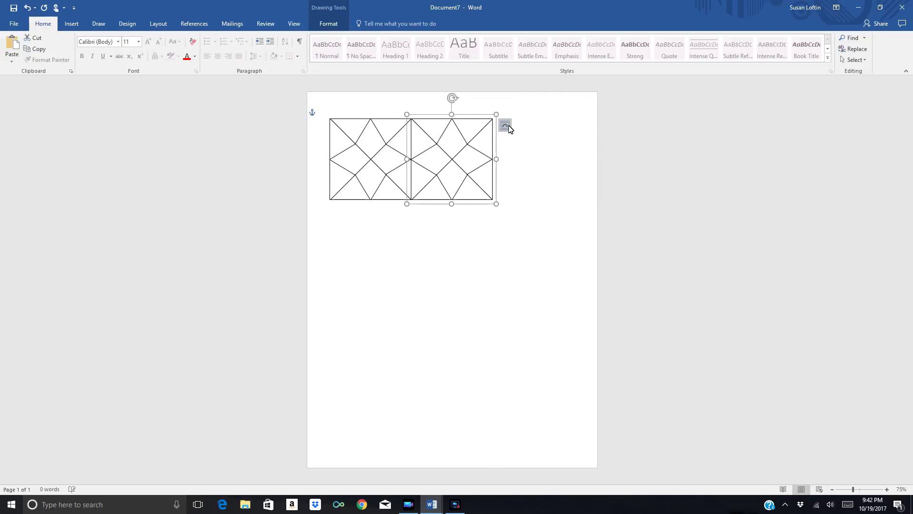
- Add a third copy of the block flush against the second one's right side to complete a row of three
{"action": "left_click", "coordinate": [13, 46]}
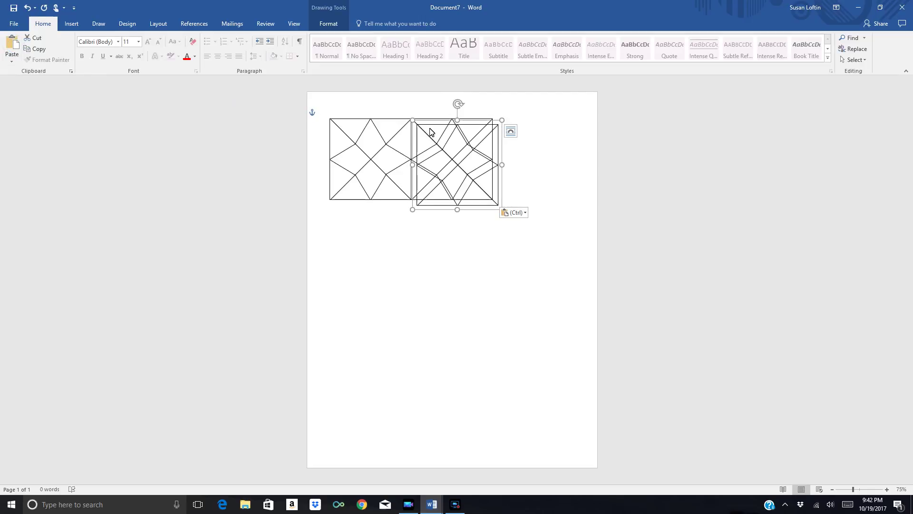
{"action": "left_click_drag", "start_coordinate": [432, 129], "coordinate": [501, 123]}
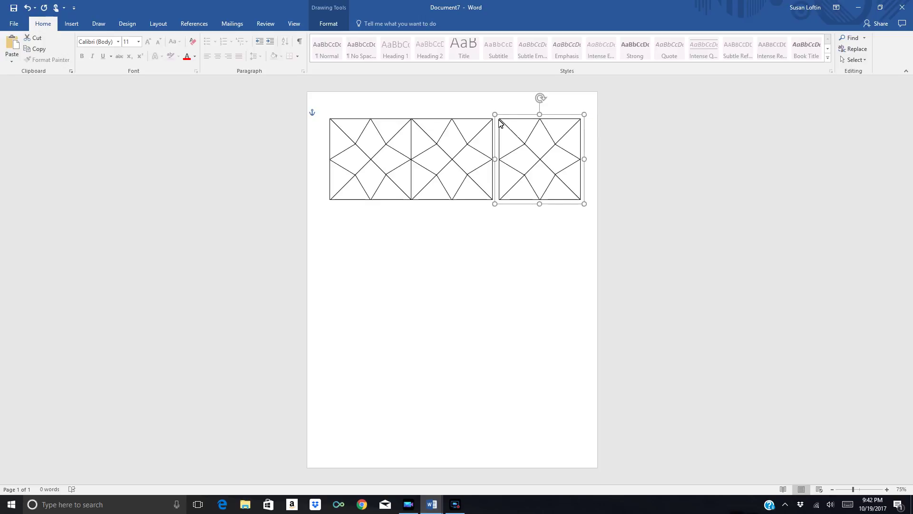
{"action": "key", "text": "Left"}
{"action": "key", "text": "Left"}
{"action": "key", "text": "Left"}
{"action": "key", "text": "Right"}
{"action": "left_click", "coordinate": [500, 224]}
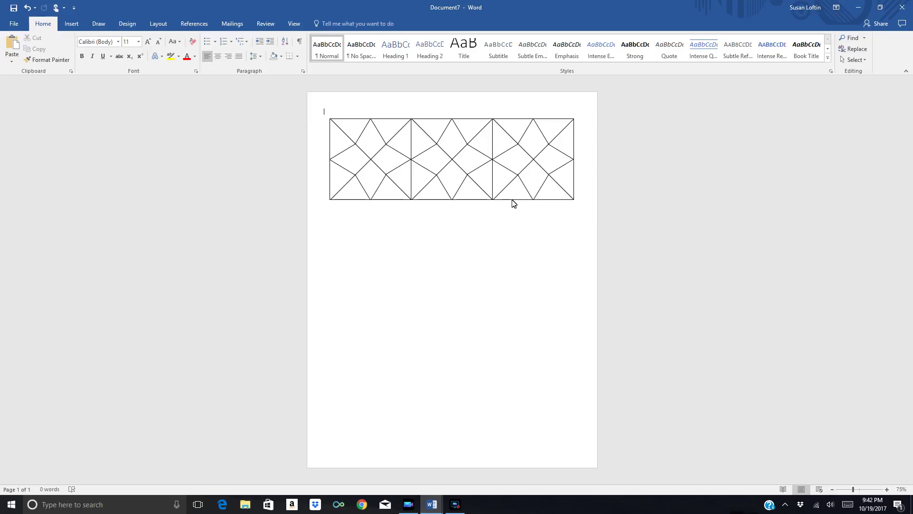
- Group the three adjoining quilt blocks of the row into one object
{"action": "left_click", "coordinate": [386, 178]}
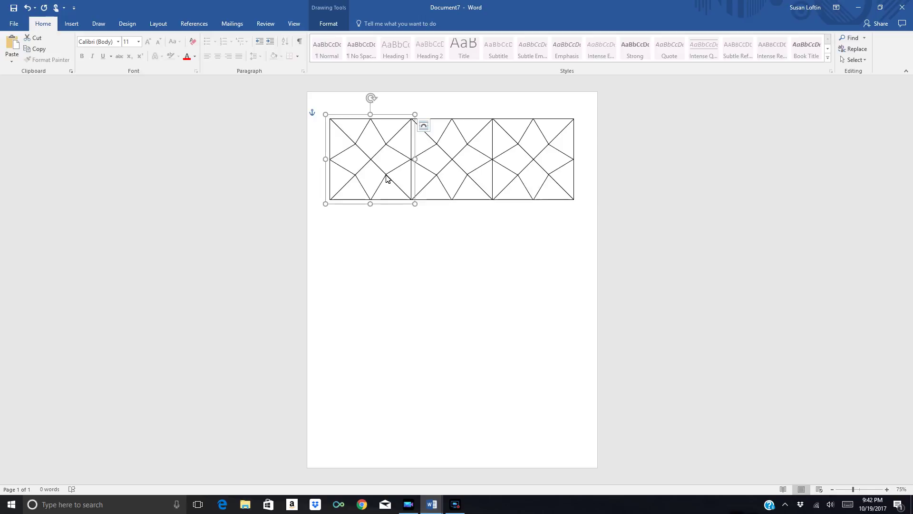
{"action": "left_click", "coordinate": [454, 195], "text": "shift"}
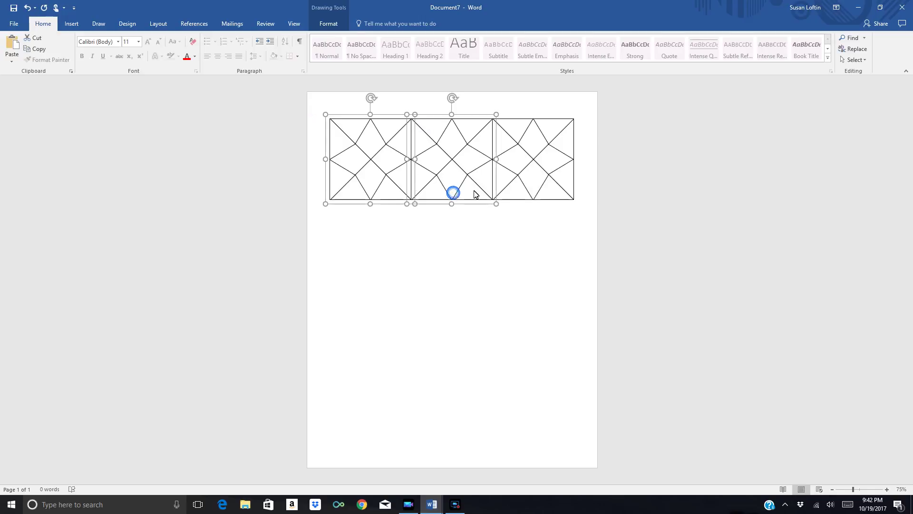
{"action": "left_click", "coordinate": [524, 185], "text": "shift"}
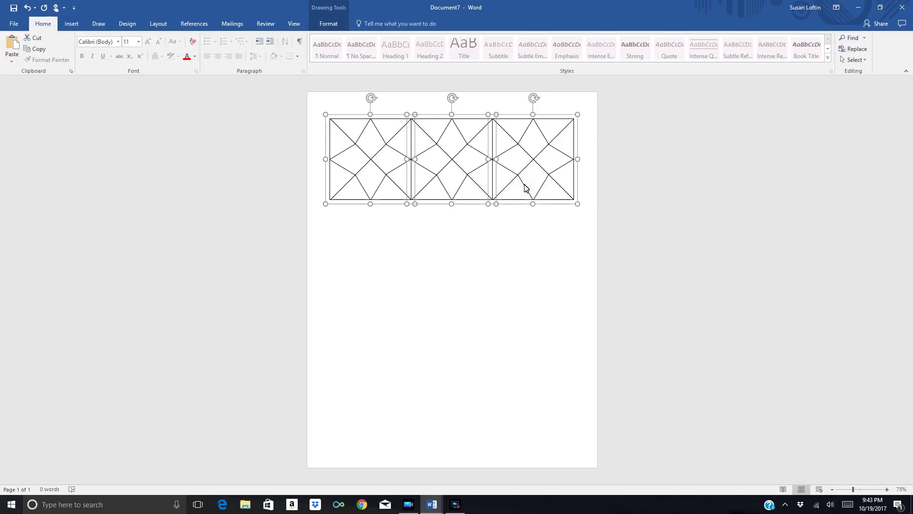
{"action": "left_click", "coordinate": [327, 25]}
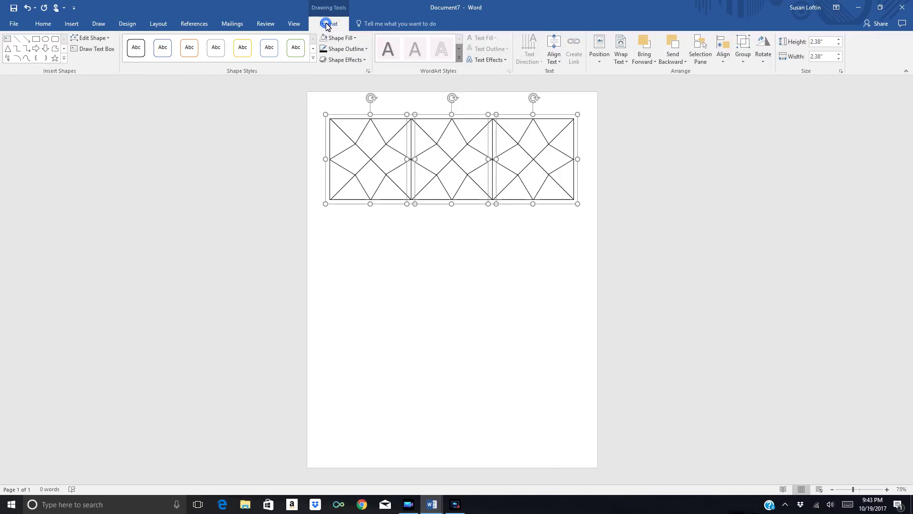
{"action": "left_click", "coordinate": [745, 65]}
{"action": "left_click", "coordinate": [752, 73]}
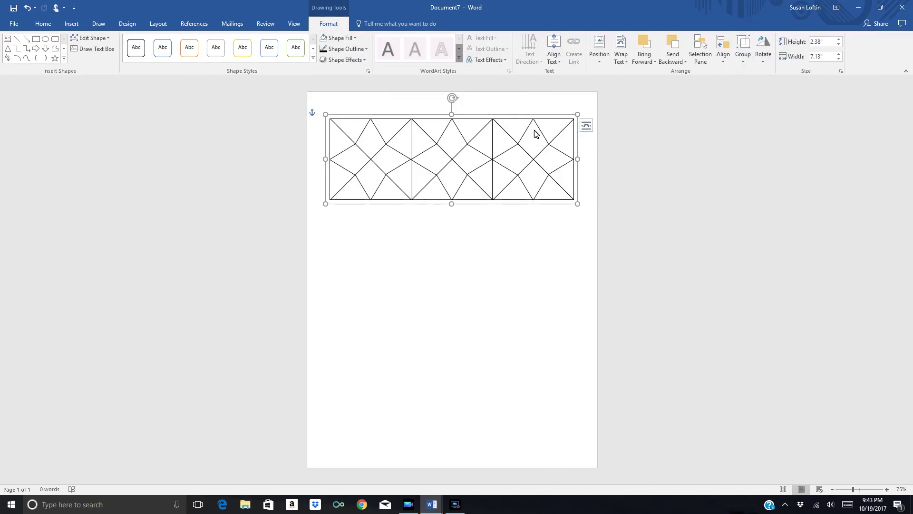
- Duplicate the grouped row and place the copy flush beneath the first row, with its side edges aligned
{"action": "left_click", "coordinate": [43, 25]}
{"action": "left_click", "coordinate": [12, 45]}
{"action": "left_click_drag", "start_coordinate": [467, 127], "coordinate": [463, 203]}
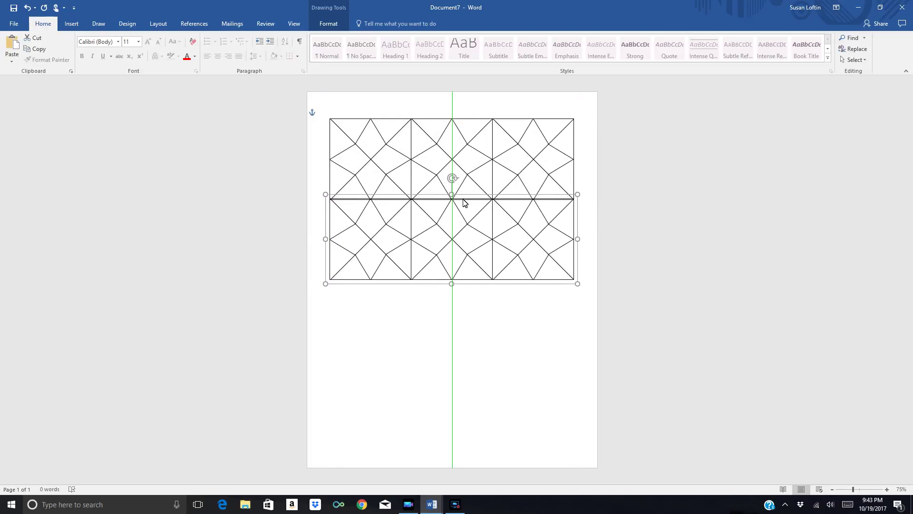
{"action": "left_click_drag", "start_coordinate": [465, 203], "coordinate": [465, 202]}
{"action": "key", "text": "ctrl+Right"}
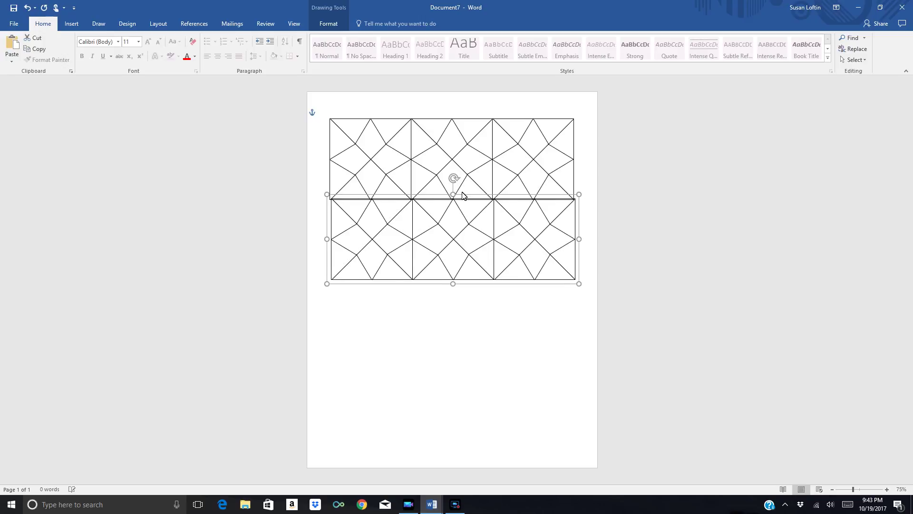
{"action": "key", "text": "ctrl+Left"}
{"action": "key", "text": "ctrl+Left"}
{"action": "key", "text": "ctrl+Down"}
{"action": "key", "text": "ctrl+Down"}
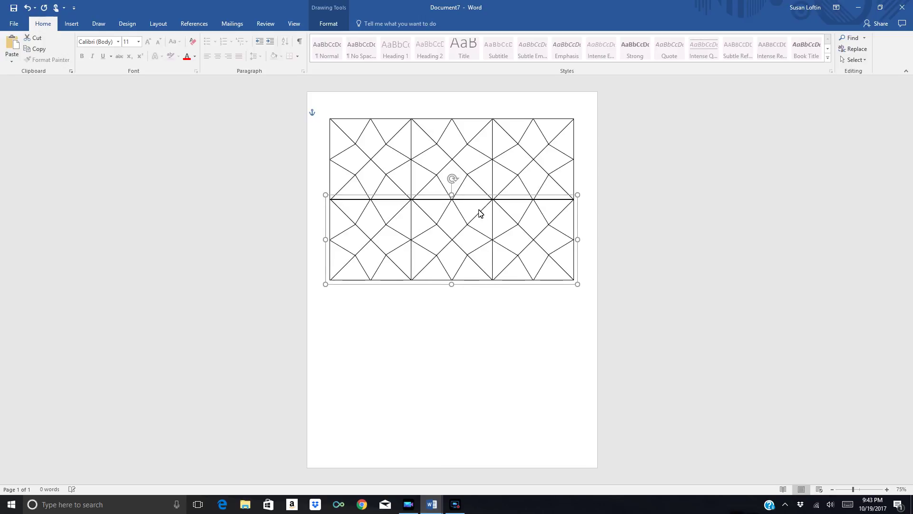
- Add a third copy of the row flush beneath the second one, aligned with the rows above
{"action": "left_click", "coordinate": [18, 45]}
{"action": "left_click_drag", "start_coordinate": [431, 206], "coordinate": [426, 284]}
{"action": "key", "text": "ctrl+Left"}
{"action": "key", "text": "ctrl+Up"}
{"action": "key", "text": "ctrl+Up"}
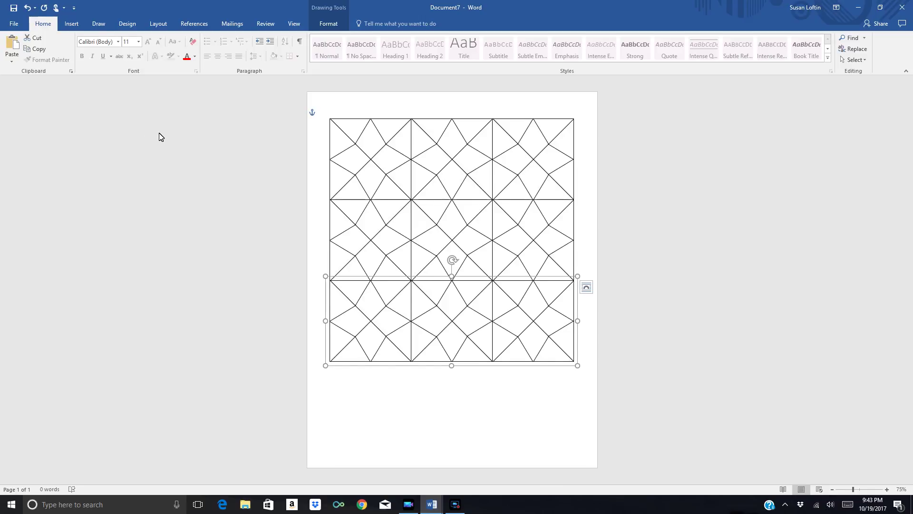
- Add a fourth row of blocks flush beneath the third to complete the three-by-four quilt layout
{"action": "left_click", "coordinate": [15, 49]}
{"action": "left_click_drag", "start_coordinate": [423, 288], "coordinate": [419, 365]}
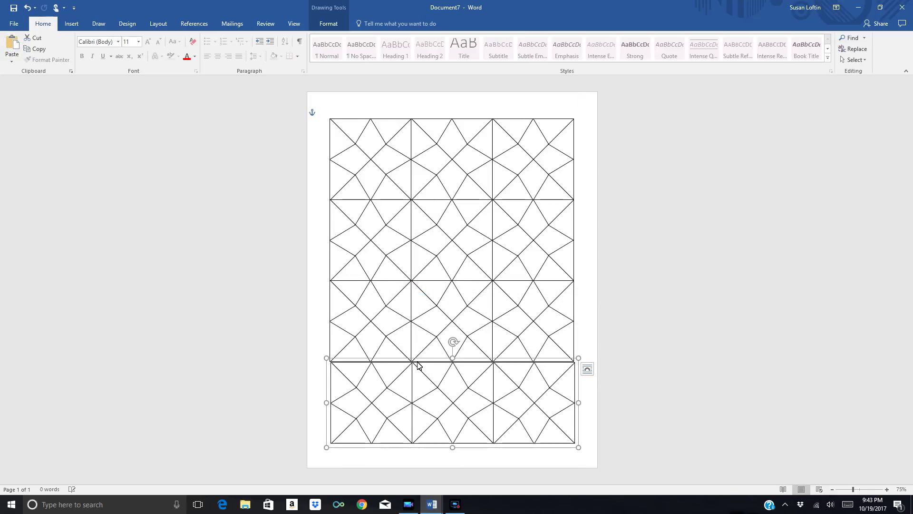
{"action": "key", "text": "ctrl+Up"}
{"action": "key", "text": "ctrl+Left"}
{"action": "key", "text": "ctrl+Up"}
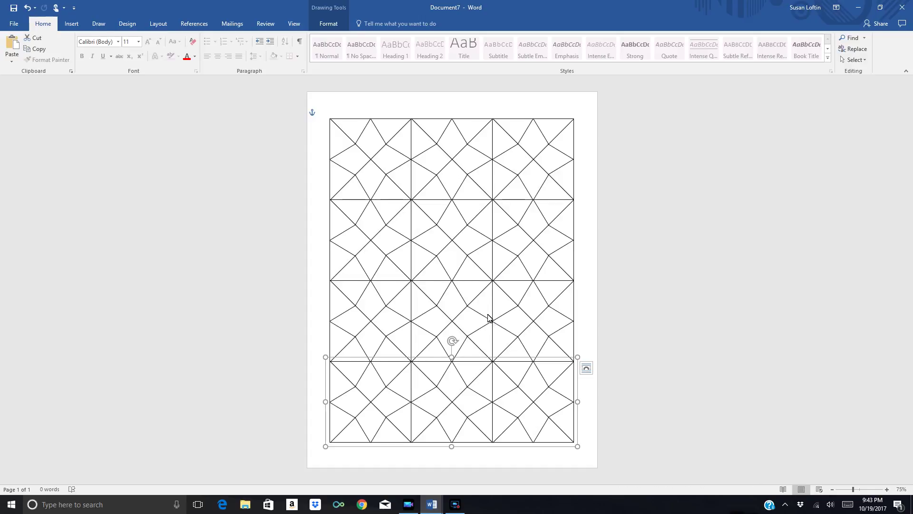
- Group all four rows of blocks into a single quilt object
{"action": "key", "text": "ctrl+d"}
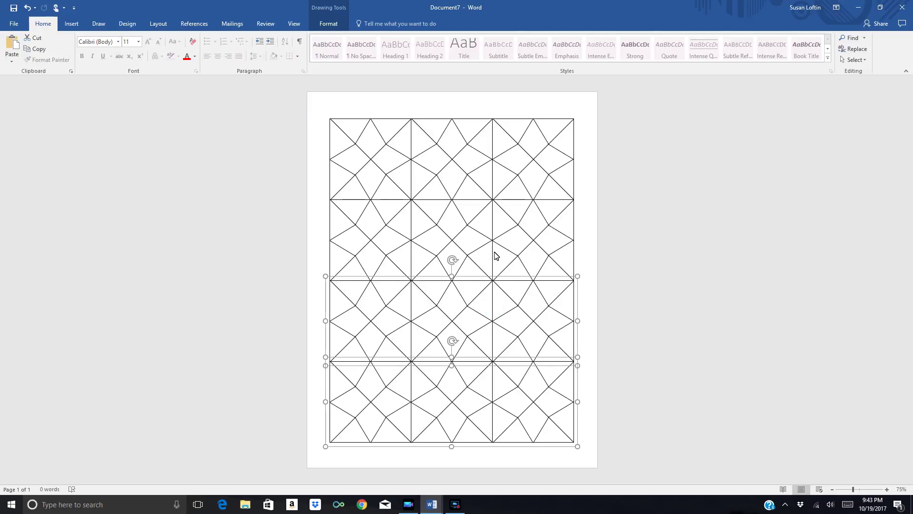
{"action": "key", "text": "ctrl+d"}
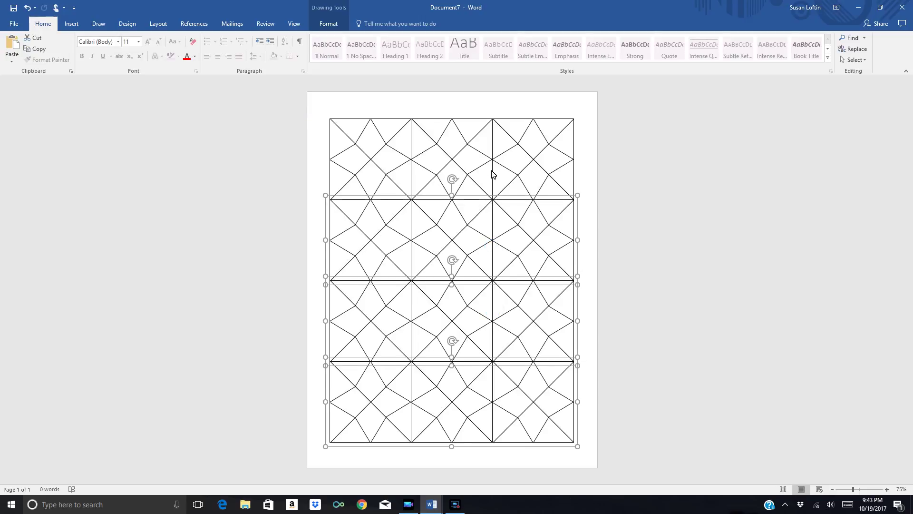
{"action": "key", "text": "ctrl+d"}
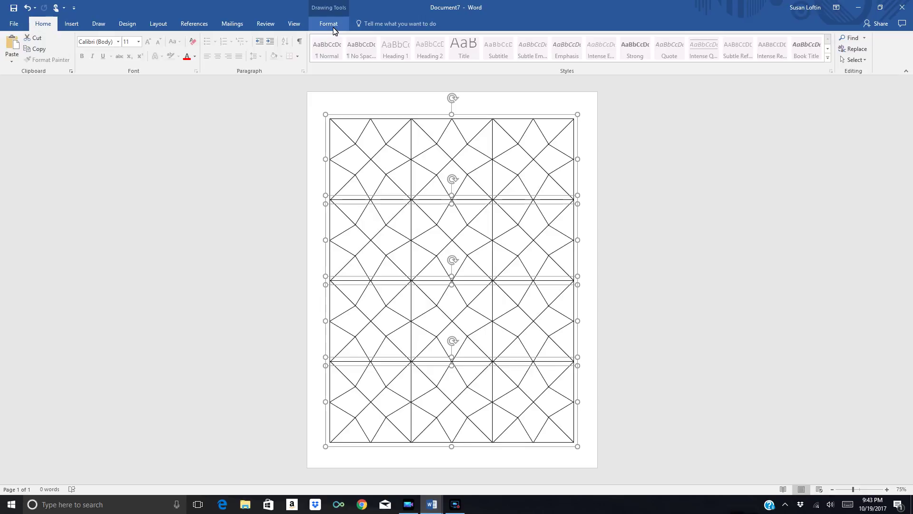
{"action": "left_click", "coordinate": [333, 27]}
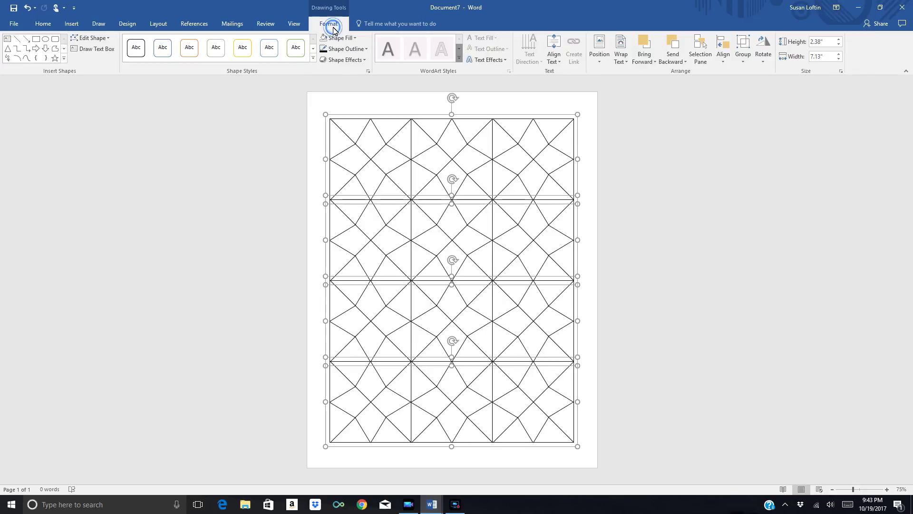
{"action": "left_click", "coordinate": [745, 61]}
{"action": "left_click", "coordinate": [754, 73]}
- Shift the grouped quilt slightly up and to the left on the page, and deselect it
{"action": "left_click", "coordinate": [527, 123]}
{"action": "mouse_move", "coordinate": [523, 123]}
{"action": "left_mouse_down"}
{"action": "mouse_move", "coordinate": [508, 128]}
{"action": "mouse_move", "coordinate": [511, 118]}
{"action": "mouse_move", "coordinate": [522, 123]}
{"action": "left_mouse_up"}
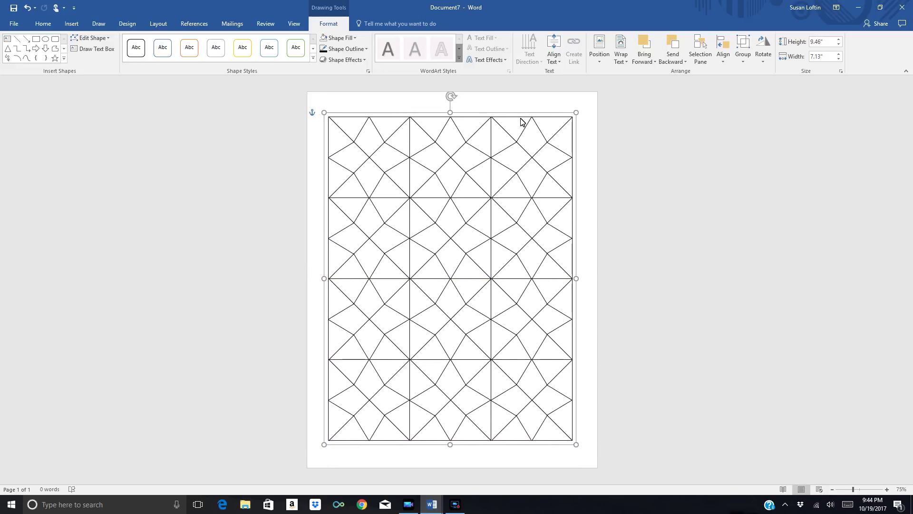
{"action": "left_click", "coordinate": [596, 175]}
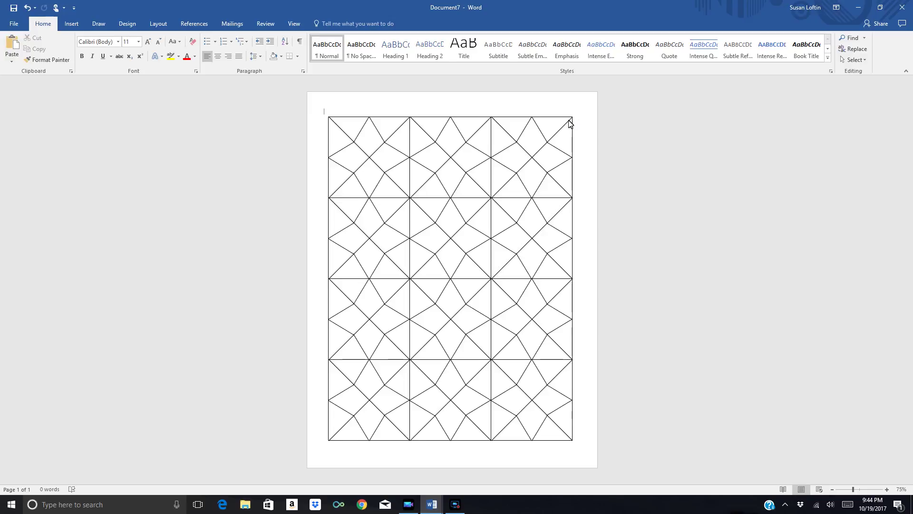
{"action": "left_click", "coordinate": [454, 504]}
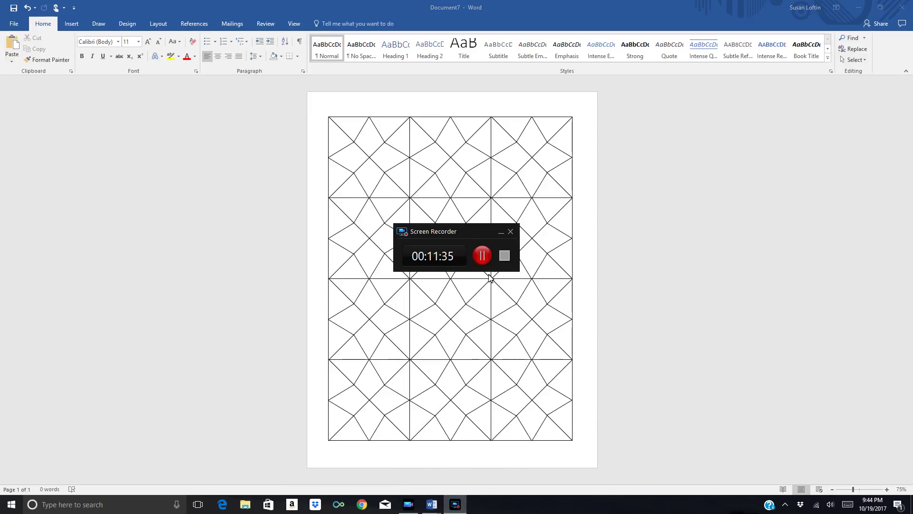